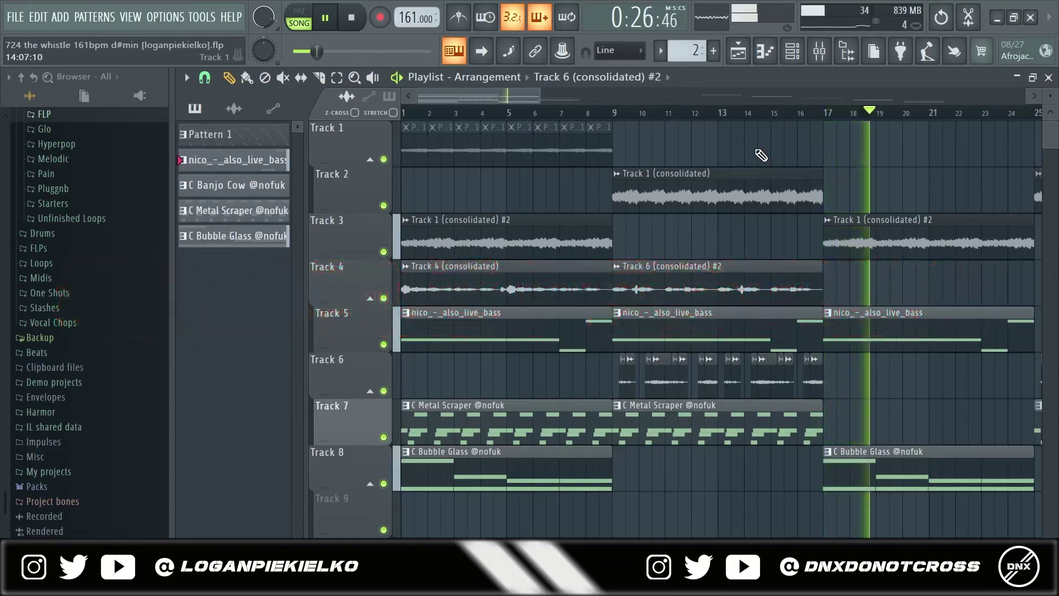
Step: Close the Morphine synth and preview its arpeggiated melody in the piano roll
key(space)
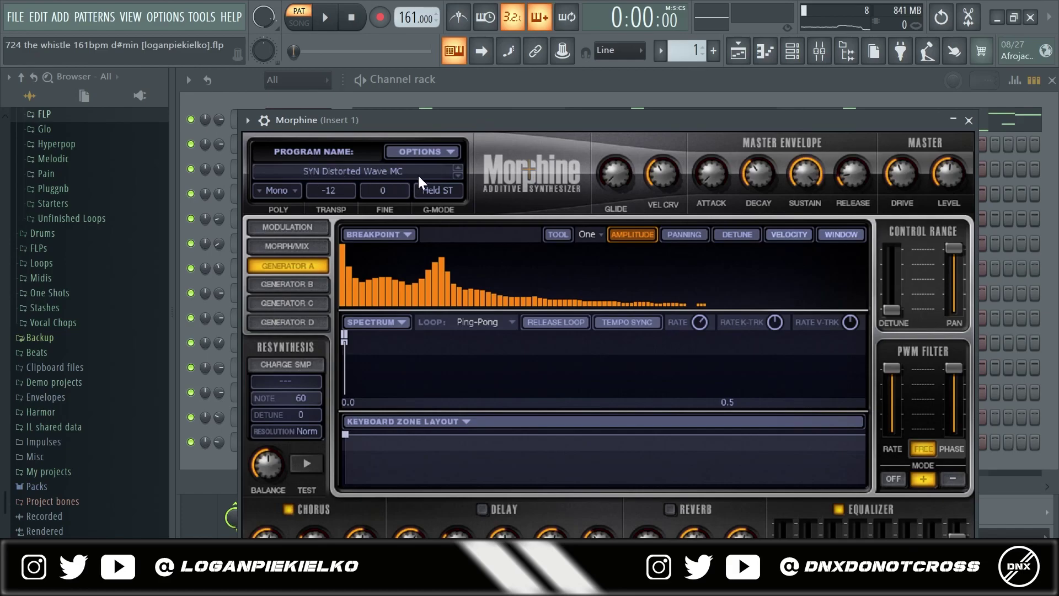
click(969, 121)
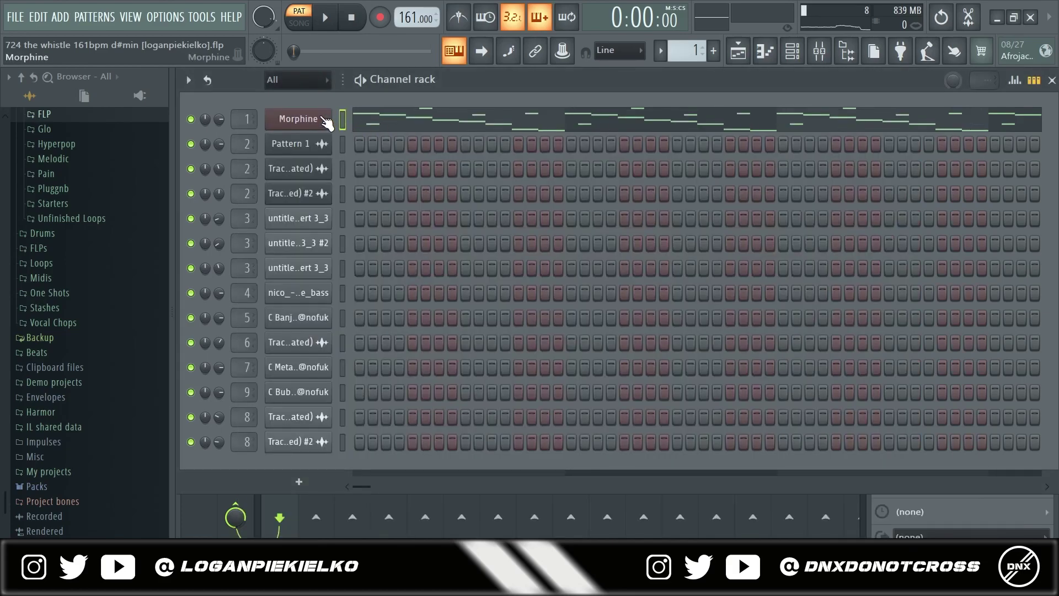
click(328, 123)
key(space)
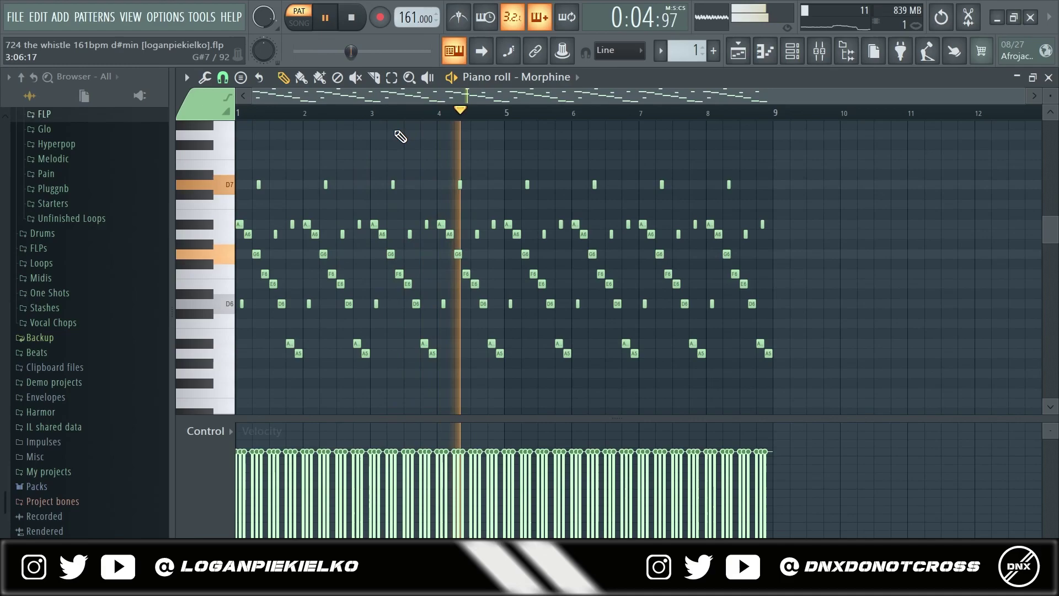
key(space)
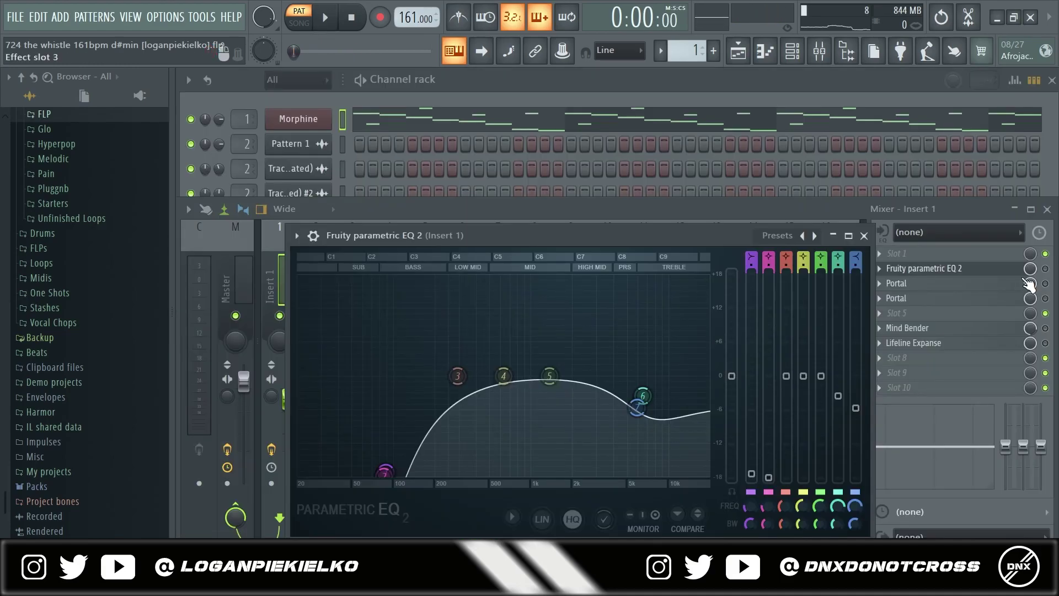
Step: Inspect the Portal, Mind Bender and Lifeline Expanse effects on Insert 1, then play the melody
click(1030, 284)
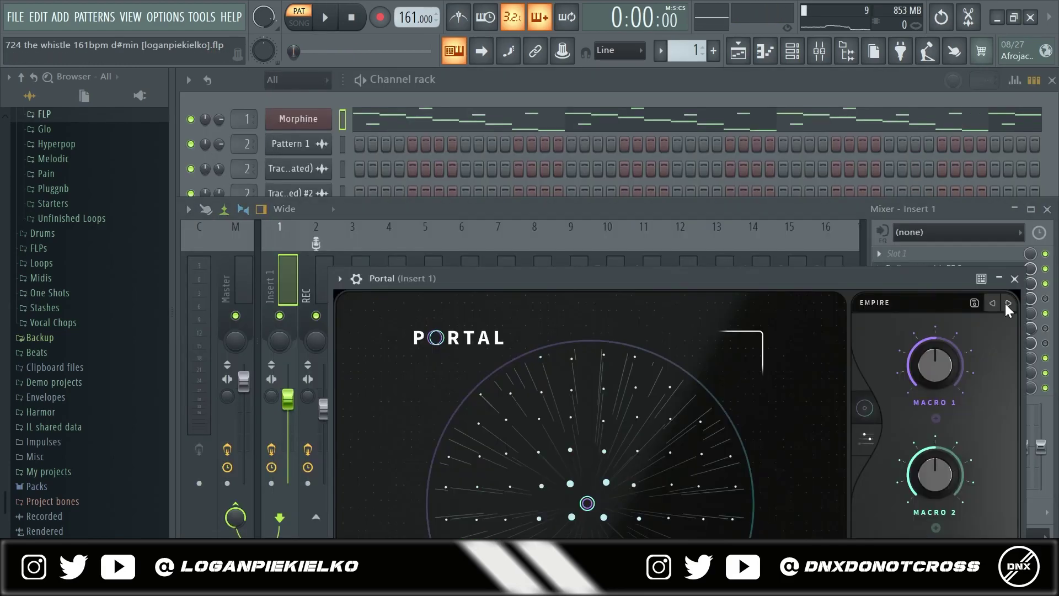
click(1017, 280)
click(908, 328)
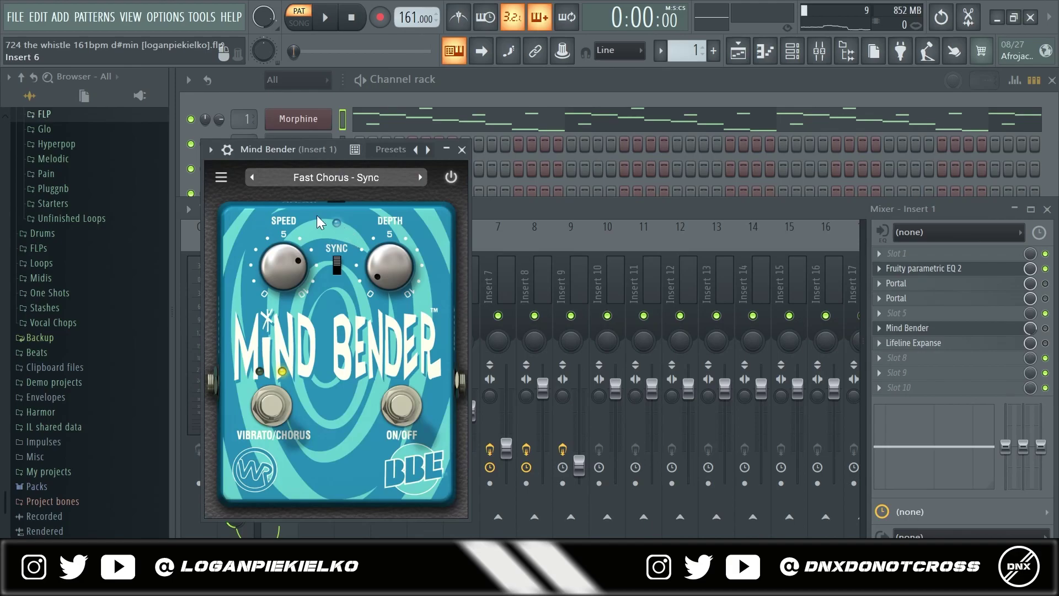
click(462, 151)
click(944, 344)
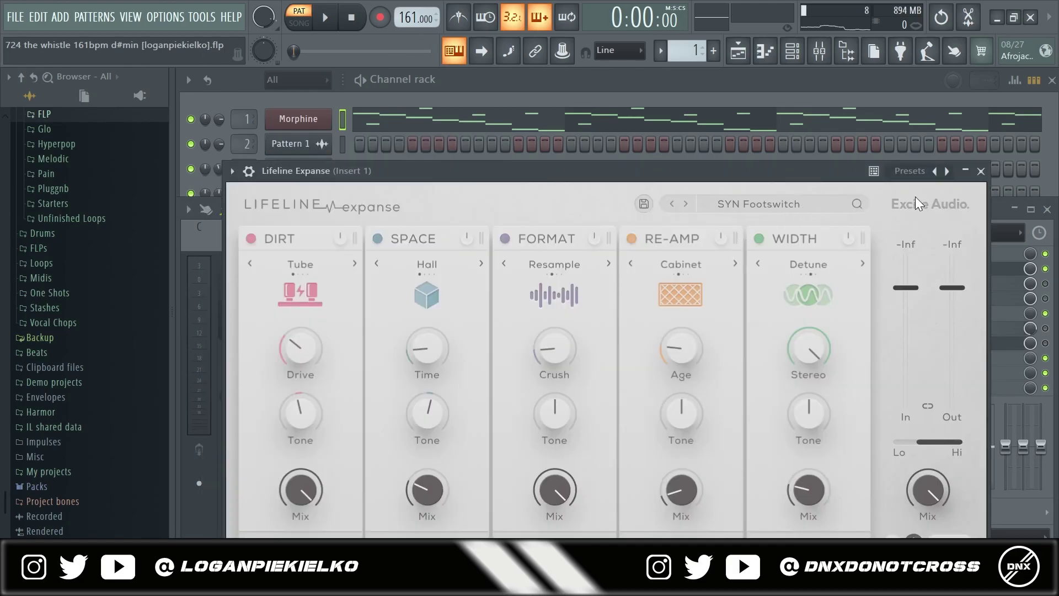
key(Escape)
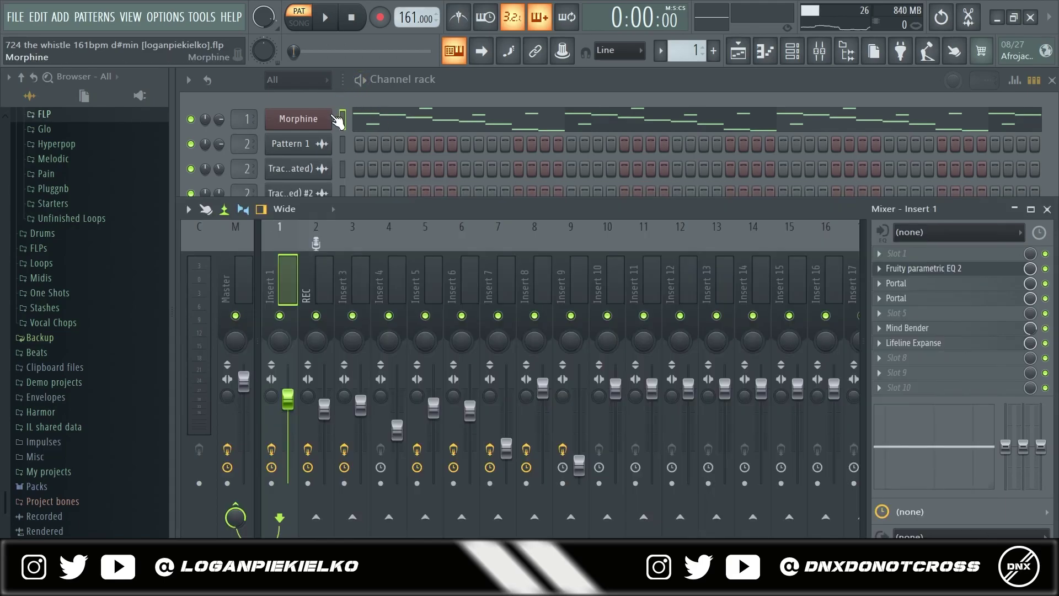
key(space)
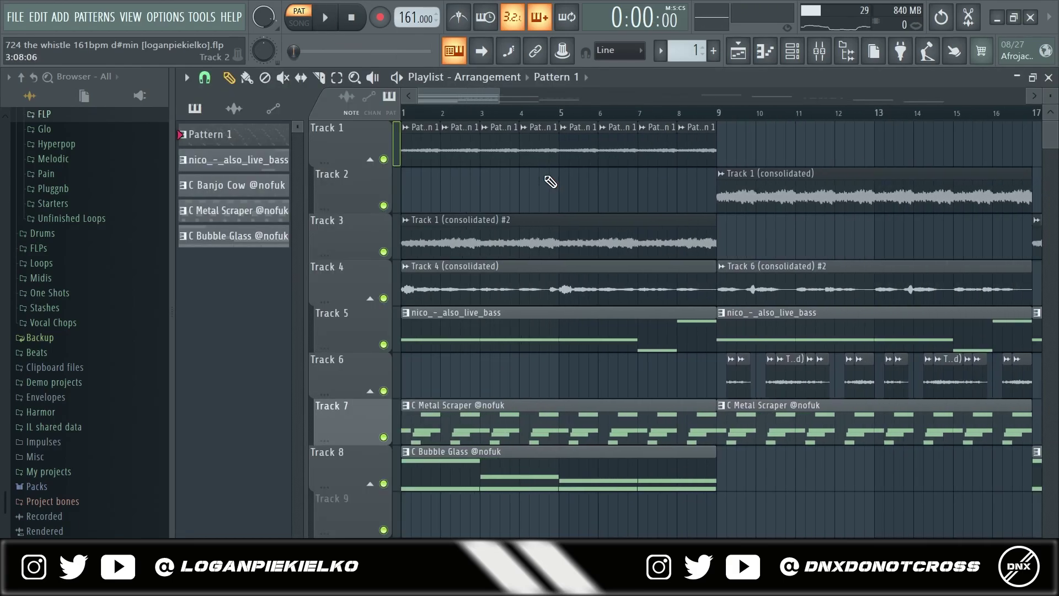
Step: Solo Track 1 and play it on its own
ctrl+click(383, 159)
scroll(402, 148, up, 3)
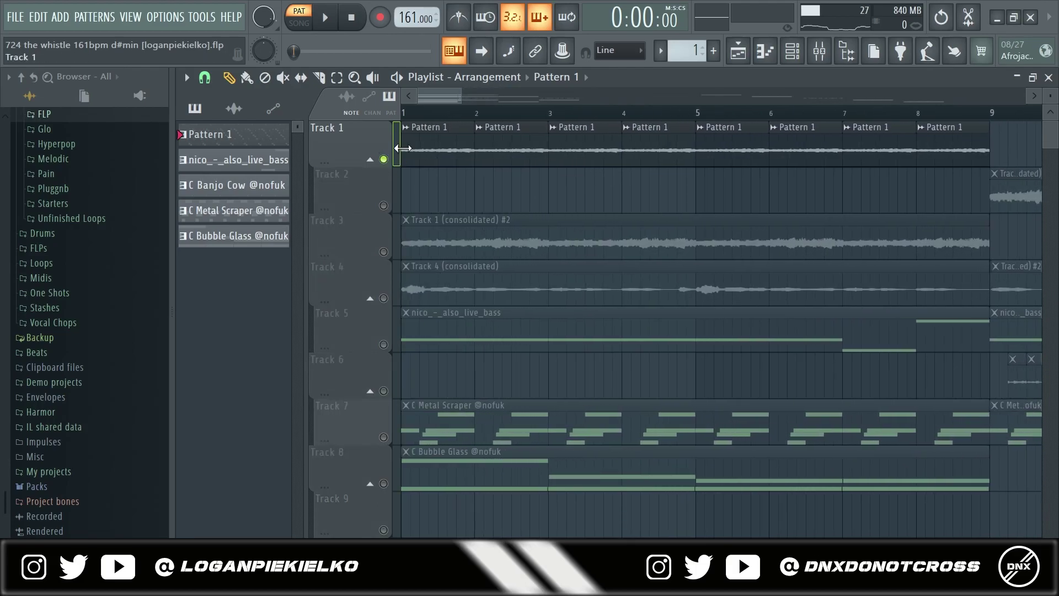
key(space)
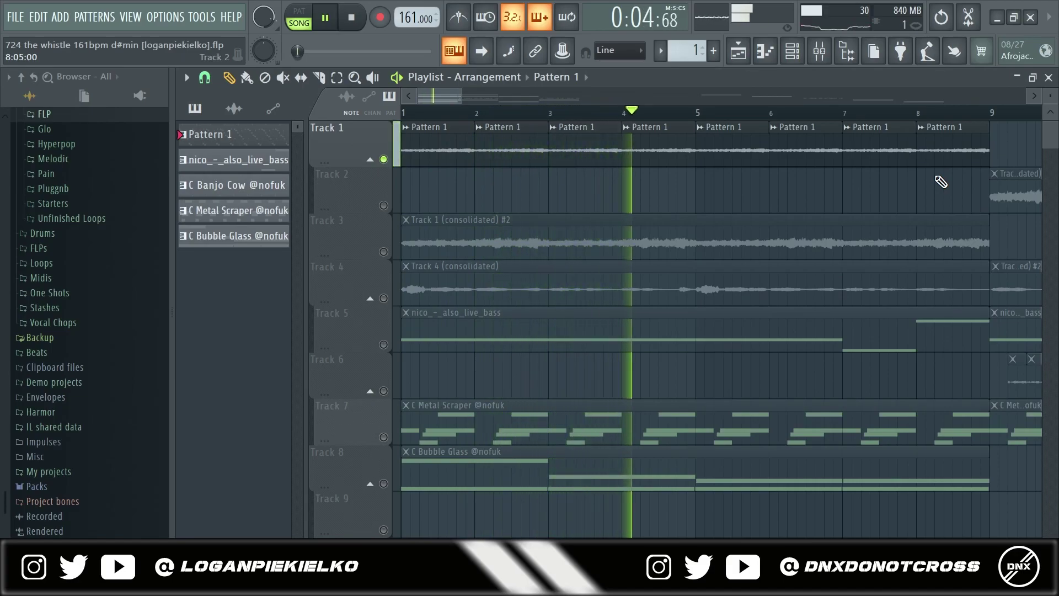
key(space)
scroll(588, 207, down, 2)
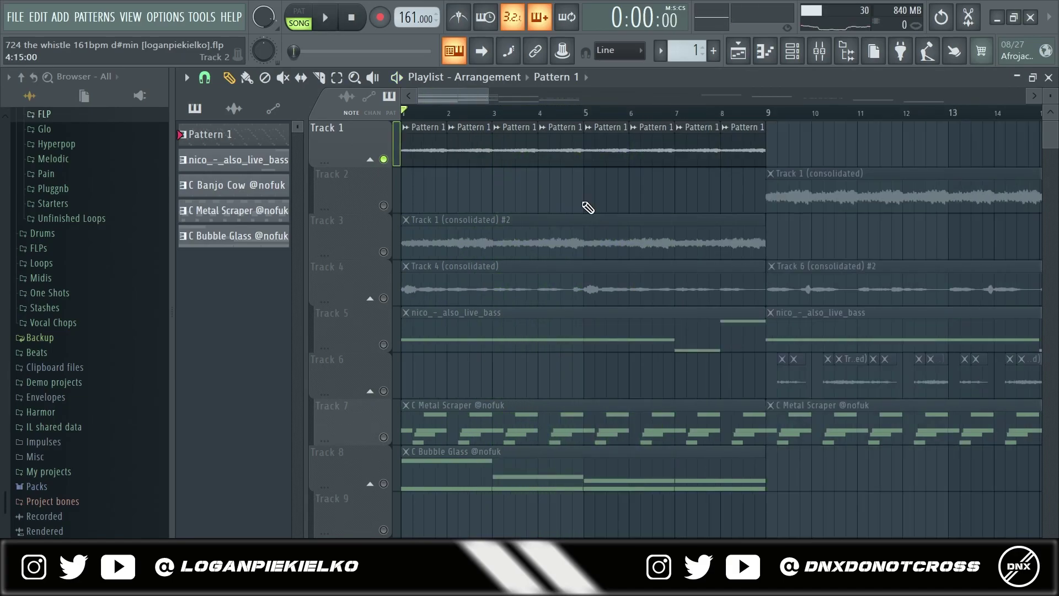
Step: Solo Tracks 3 and 2, check the Track 1 (consolidated) clip settings, and play from bars 9 and 1
right_click(383, 252)
scroll(504, 234, down, 1)
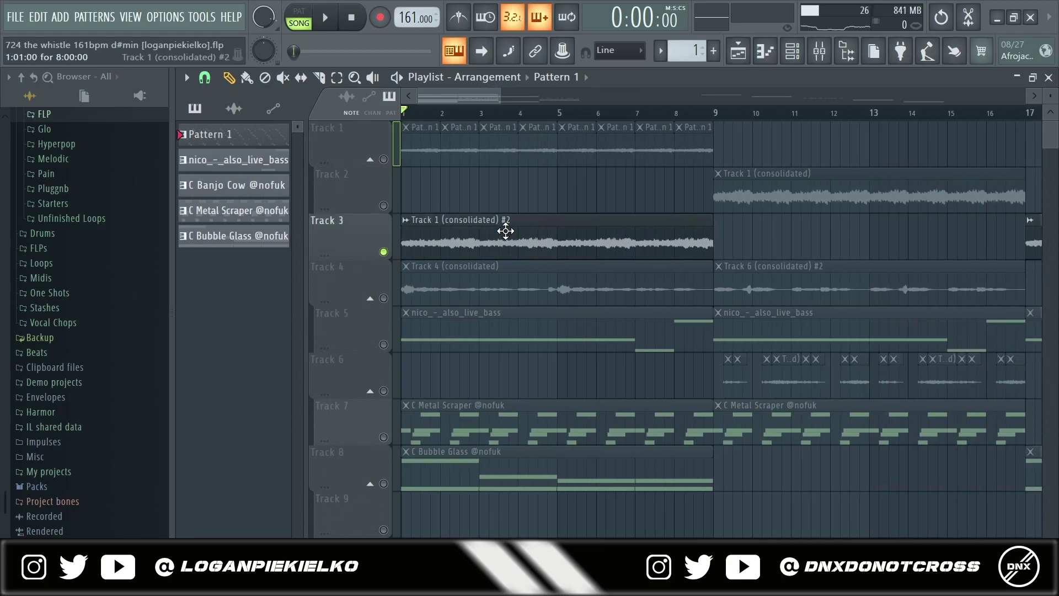
right_click(384, 205)
click(721, 112)
double_click(739, 191)
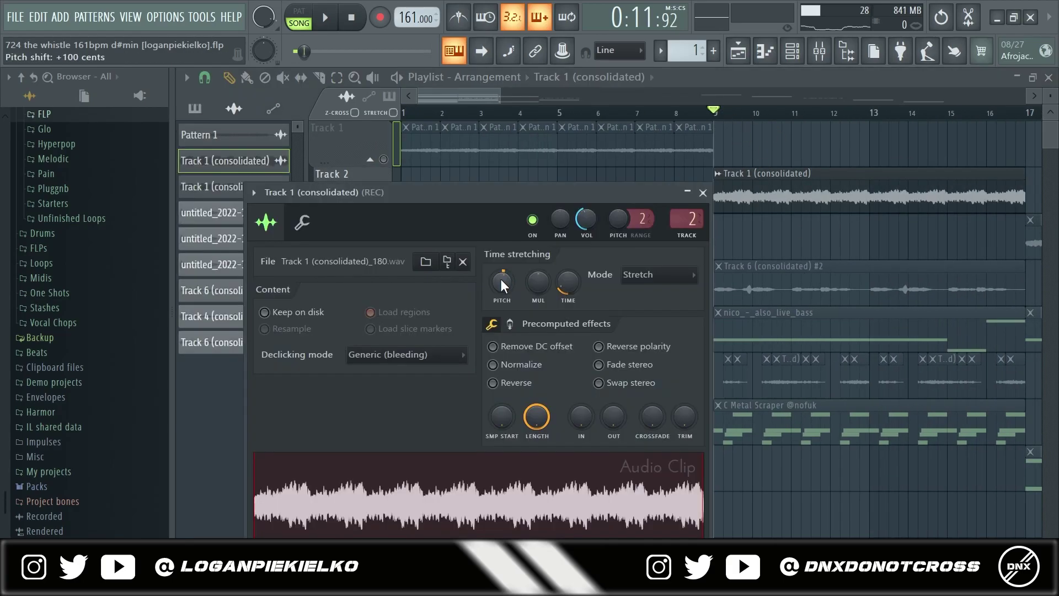
click(703, 192)
key(space)
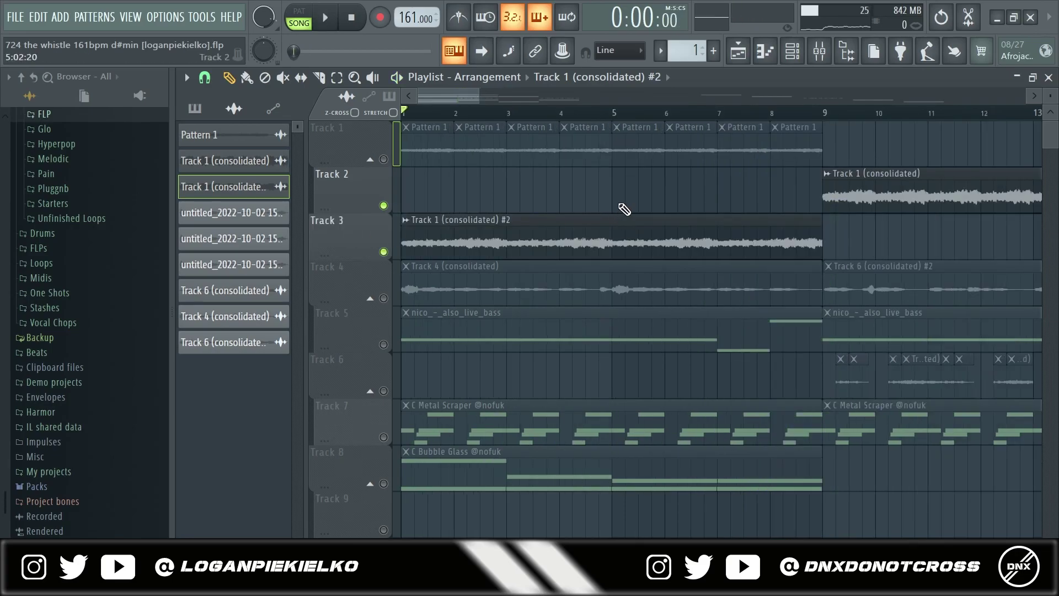
key(space)
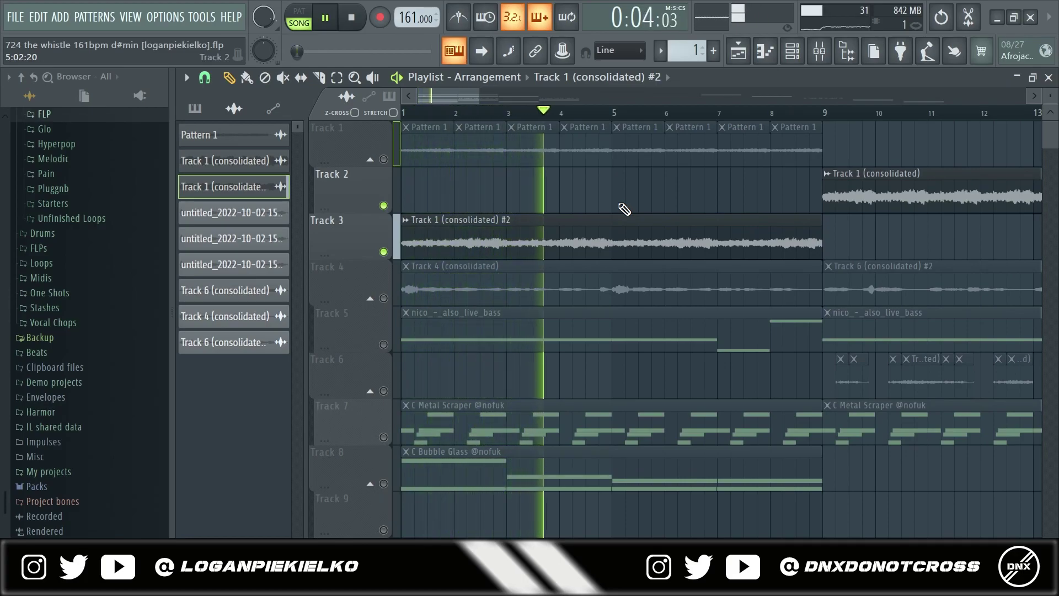
key(space)
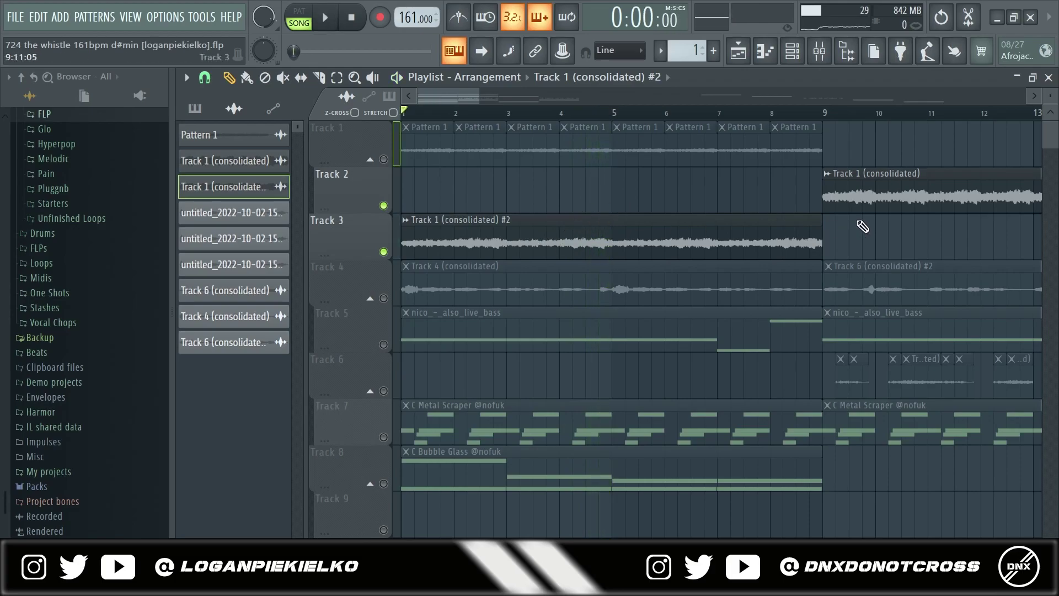
scroll(654, 306, down, 2)
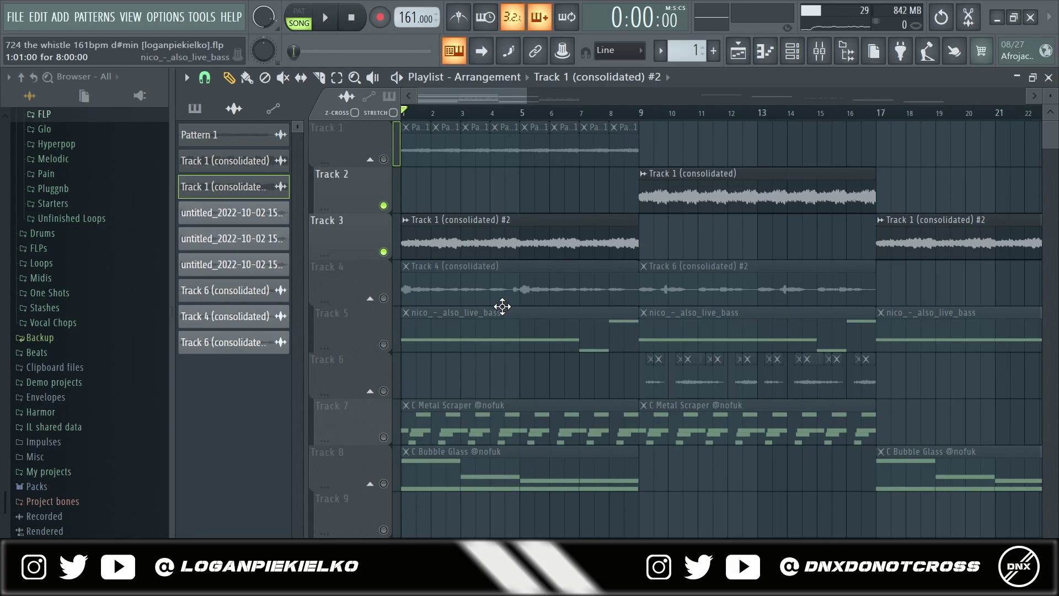
Step: Solo Track 4 and play its consolidated clips through before stopping
scroll(467, 258, down, 2)
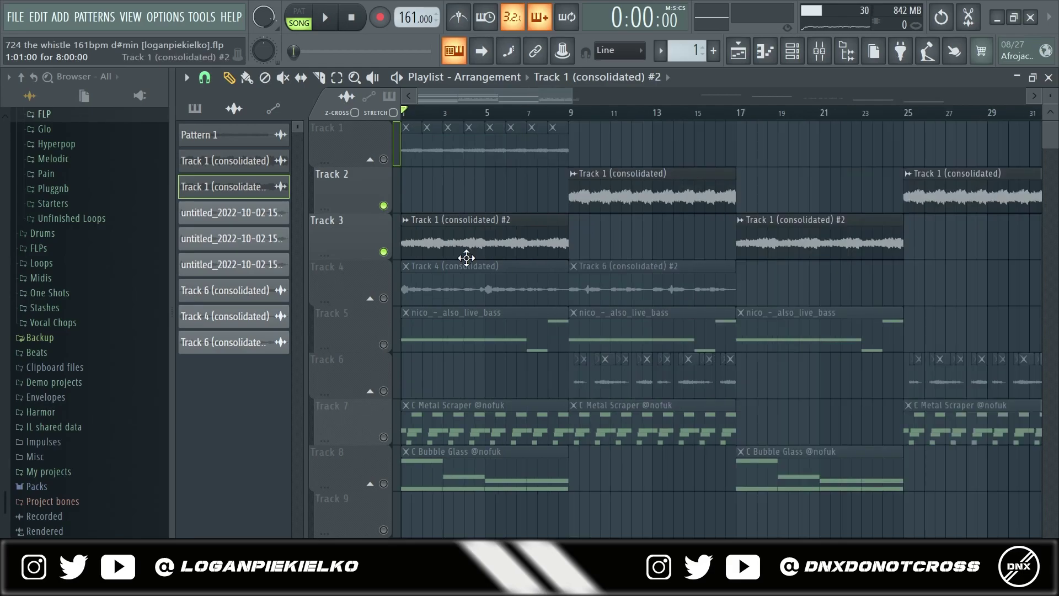
ctrl+click(383, 298)
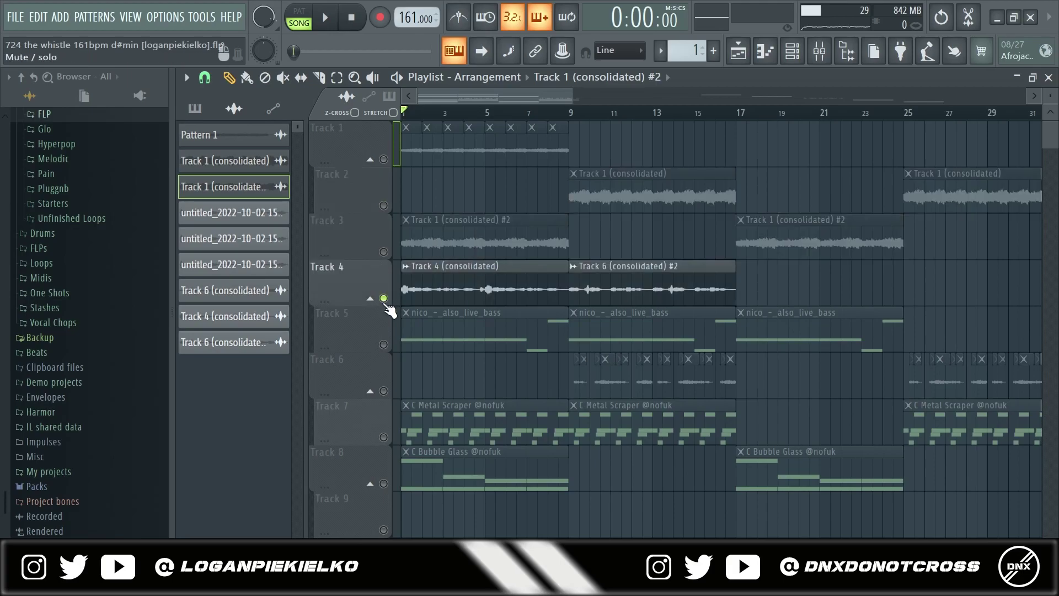
scroll(552, 221, up, 2)
key(space)
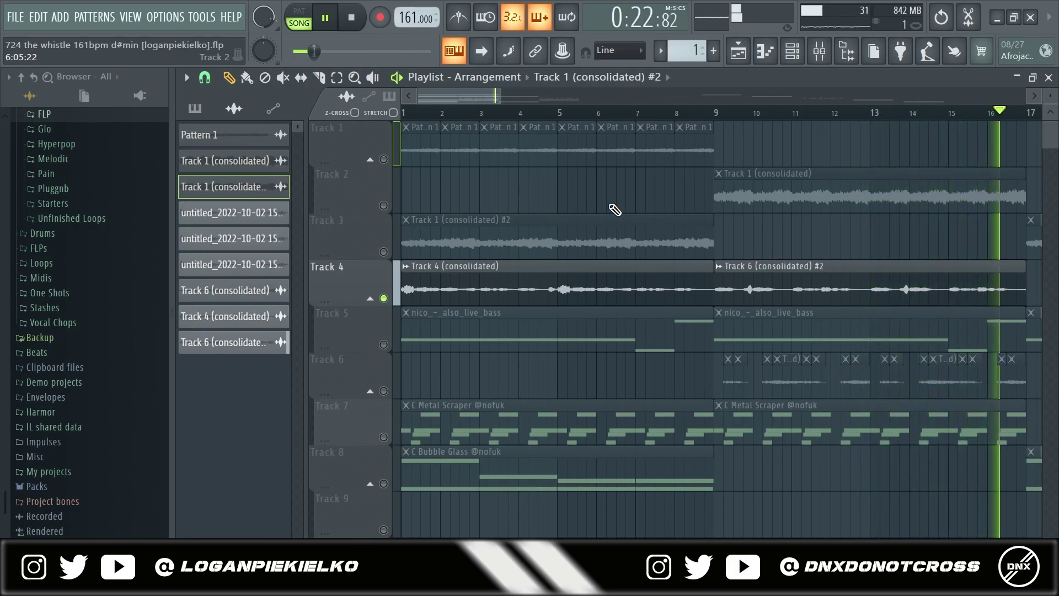
key(space)
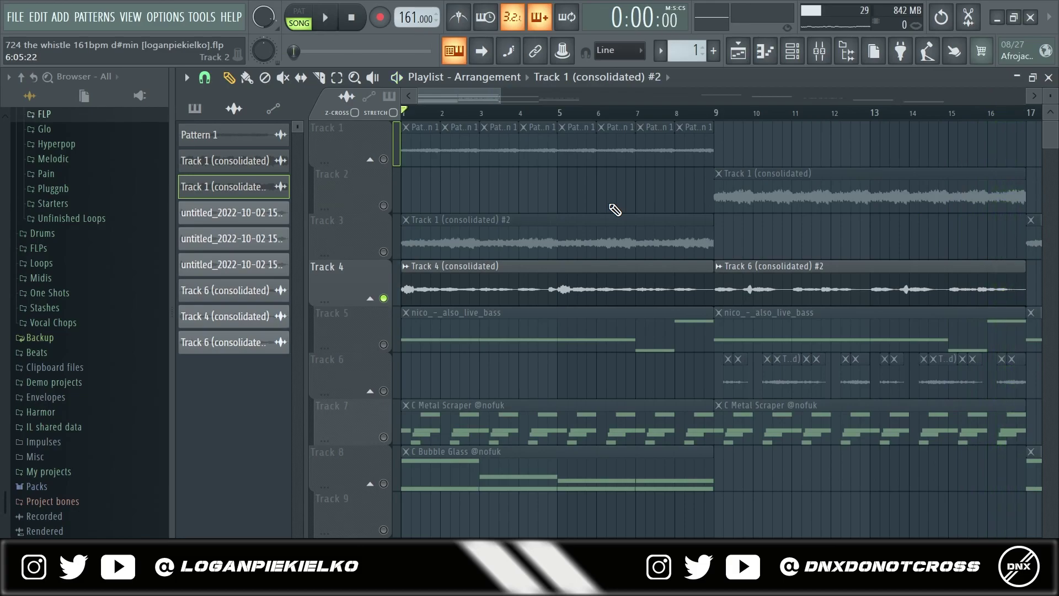
Step: Solo Track 3 with the Track 5 bass and open the nico_-_also_live_bass piano roll
scroll(576, 302, down, 1)
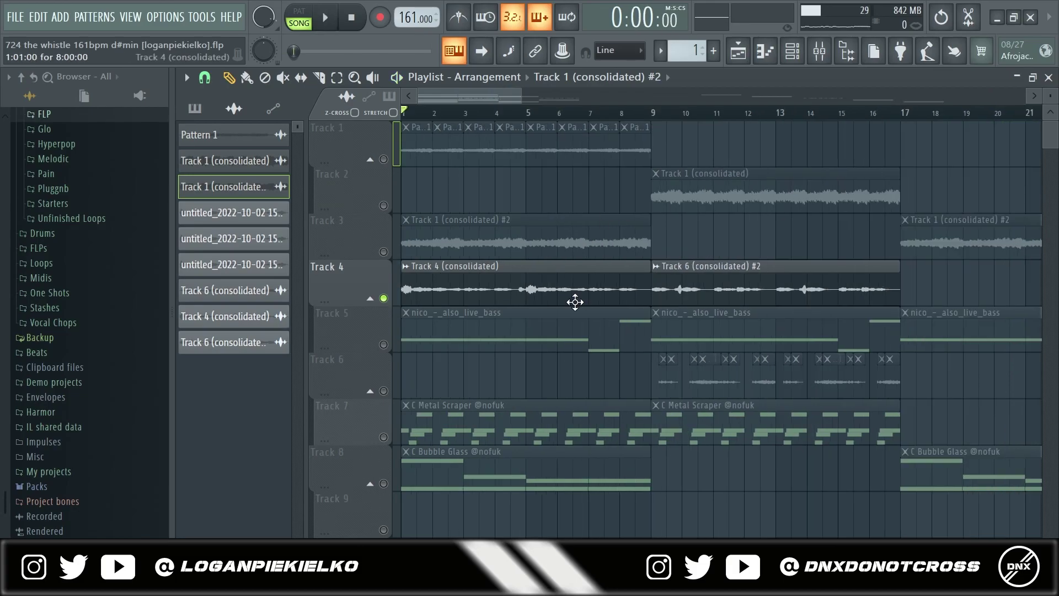
right_click(385, 252)
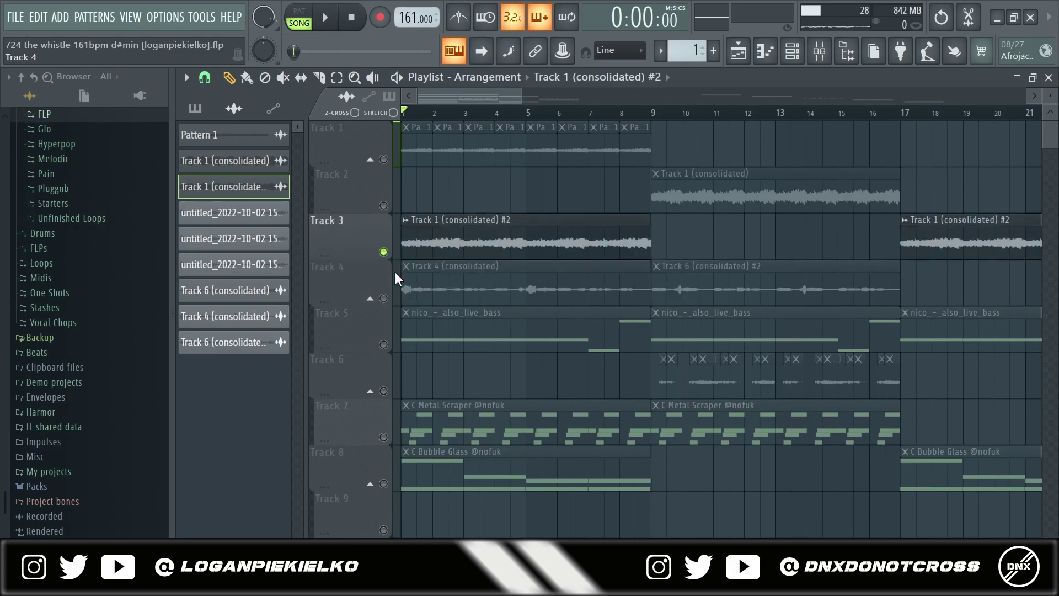
click(385, 345)
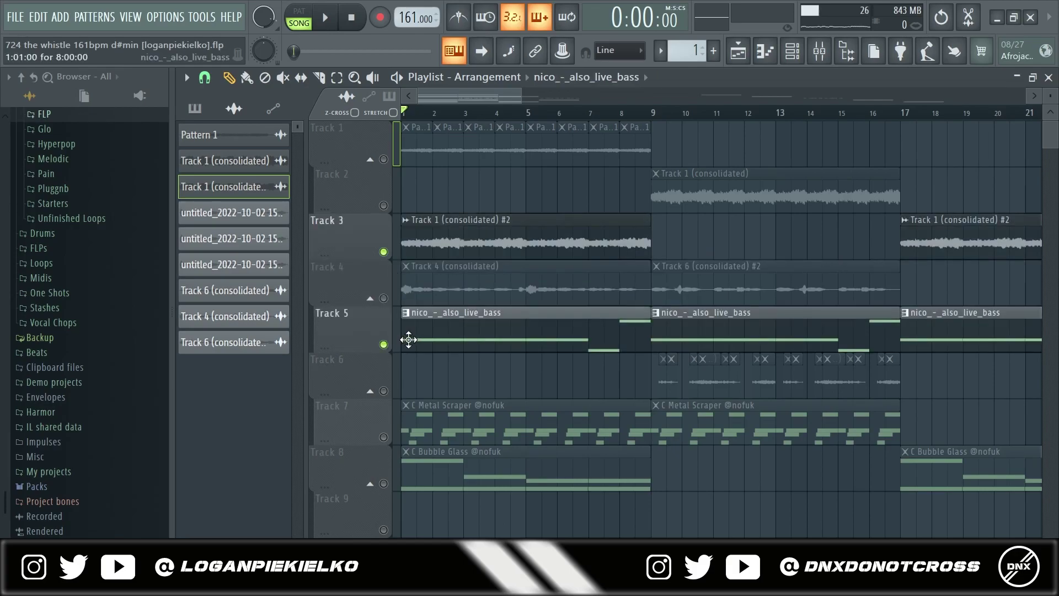
double_click(409, 340)
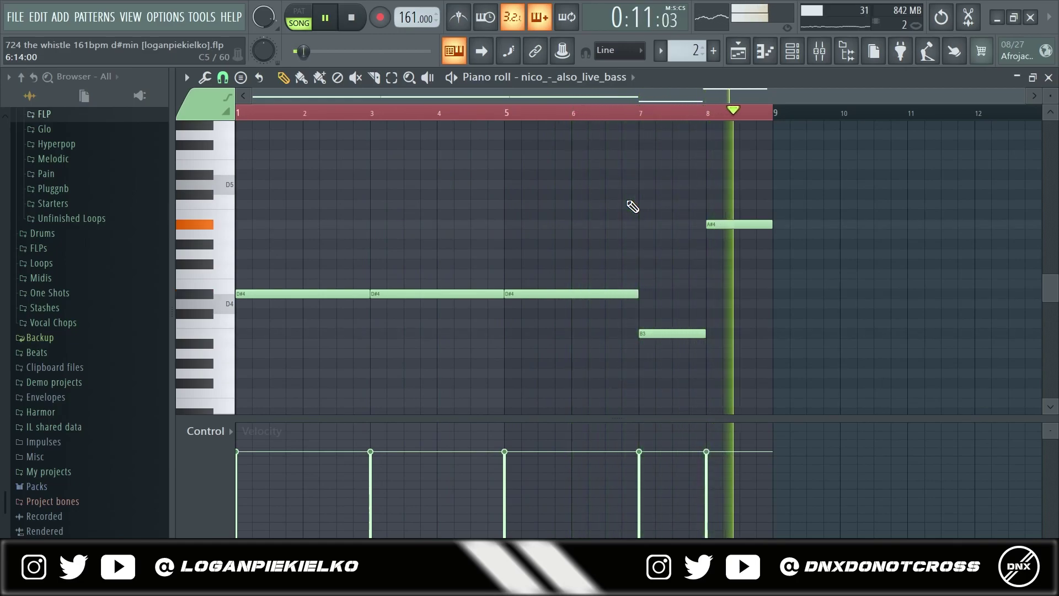
Step: Stop the bass, then play and stop the pattern once more
key(space)
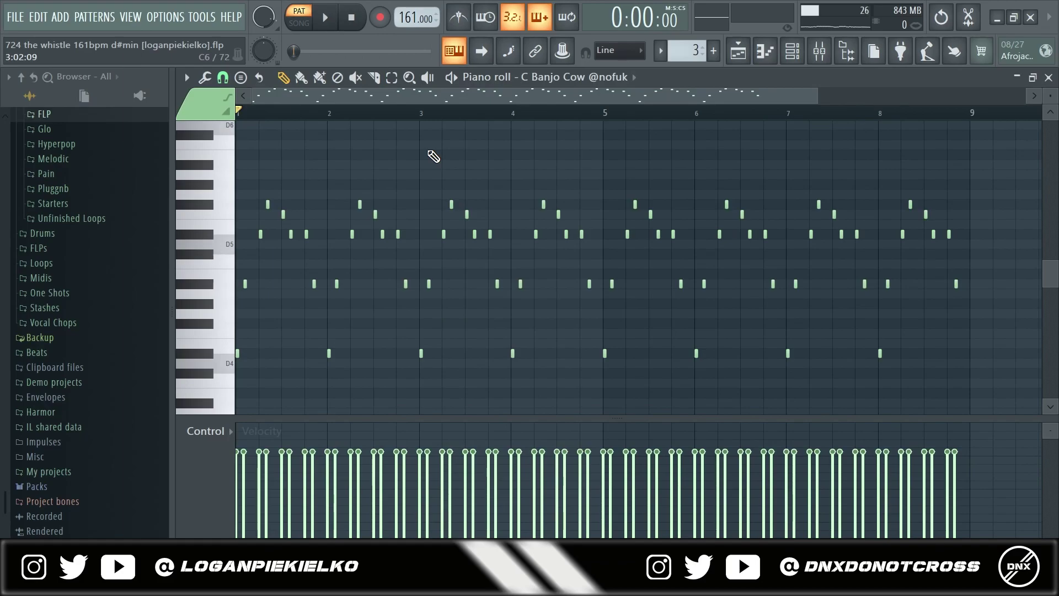
key(space)
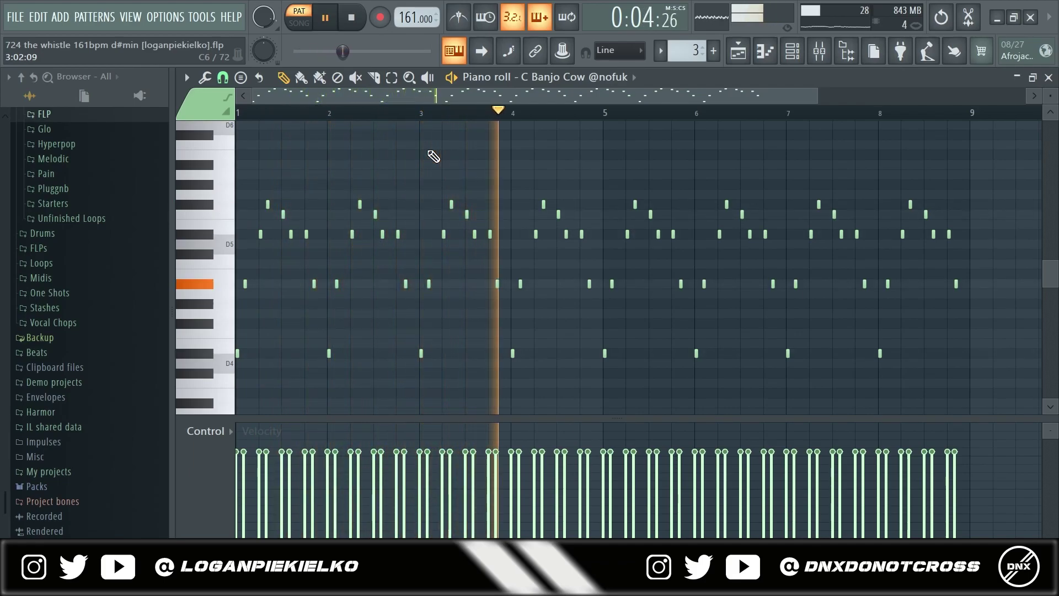
key(space)
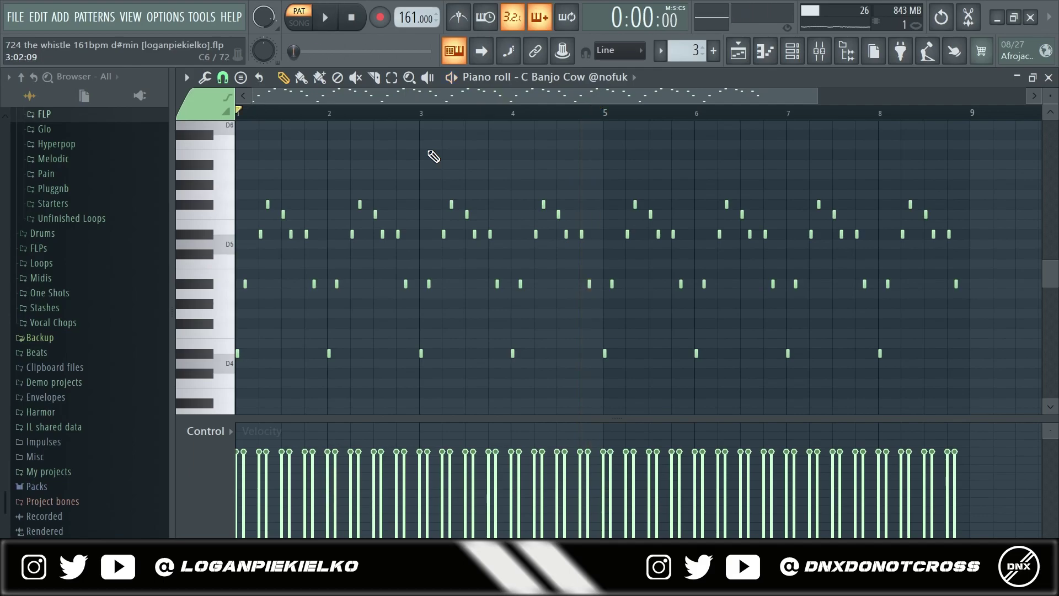
click(1049, 78)
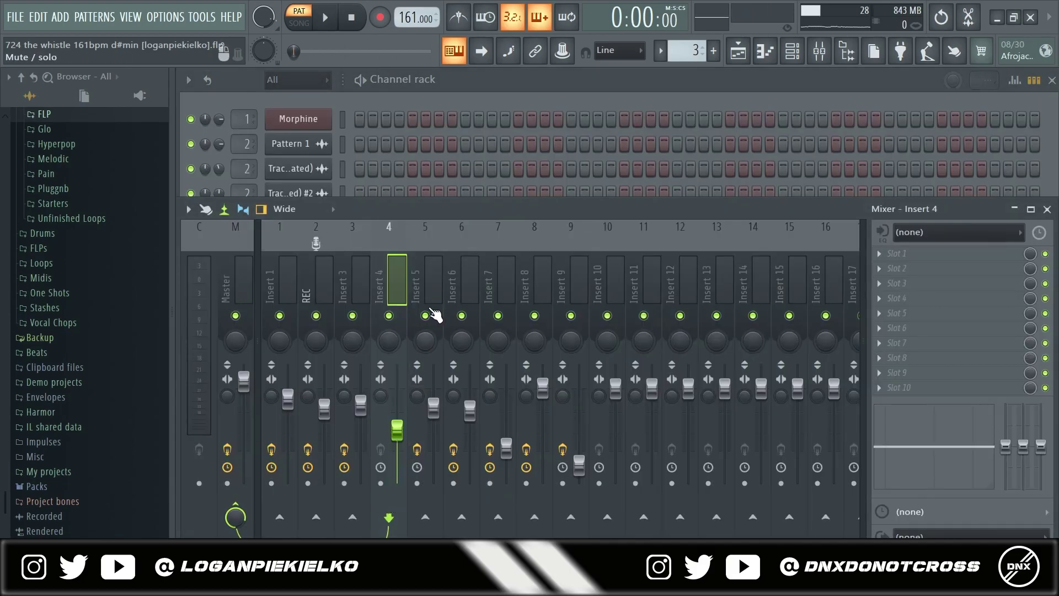
click(436, 315)
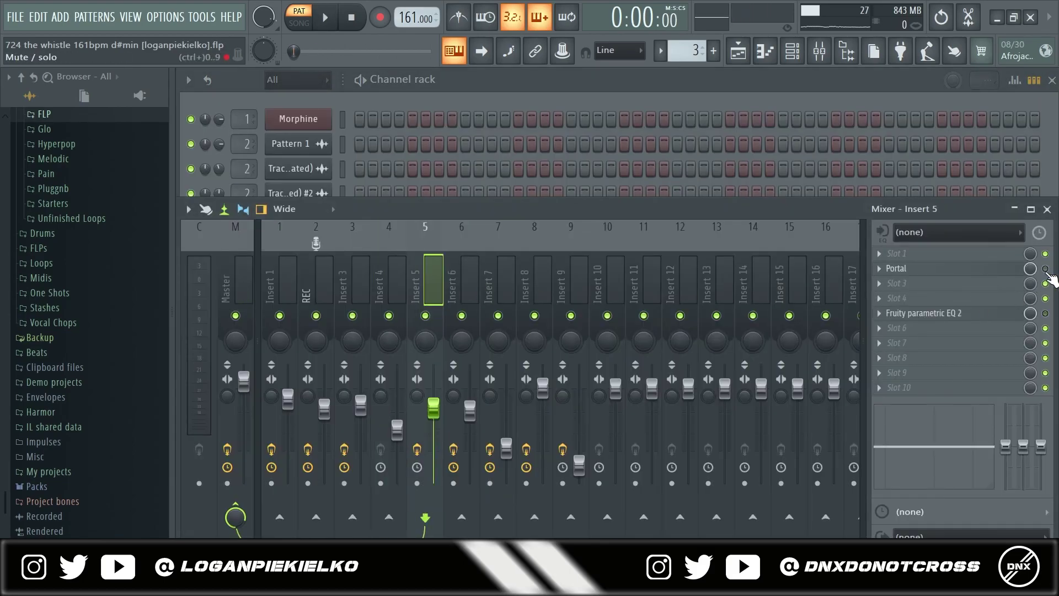
click(938, 313)
click(938, 268)
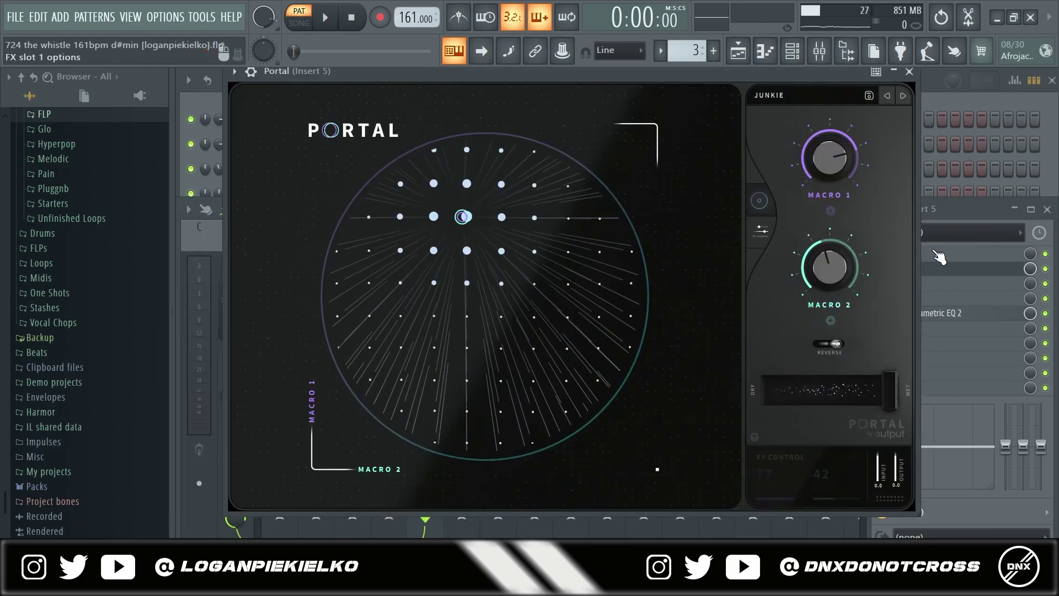
key(F6)
right_click(318, 311)
Step: Open C Banjo Cow in the piano roll and play its melody
click(353, 317)
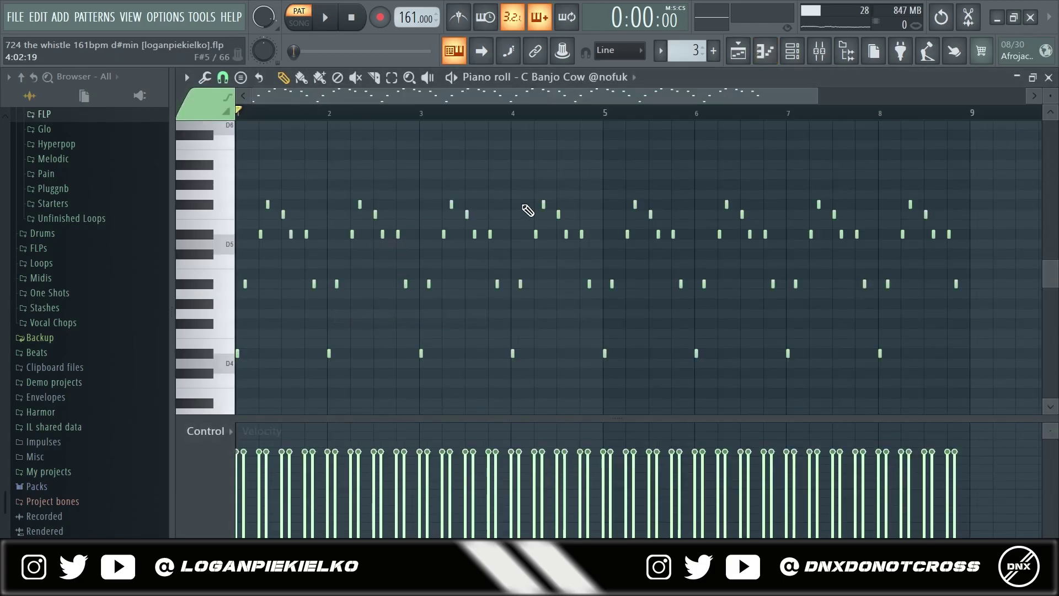
key(space)
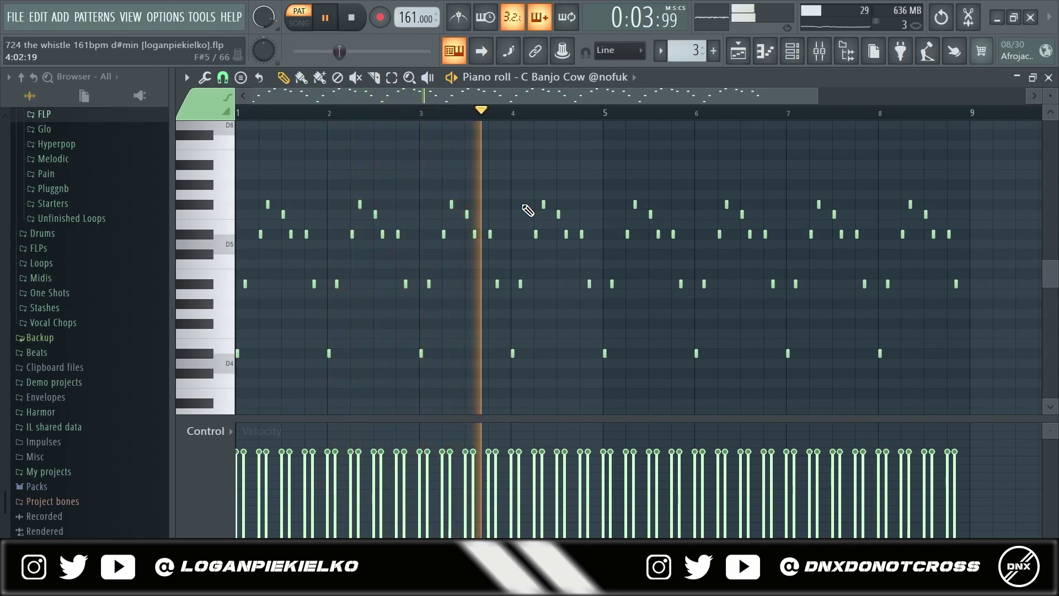
key(space)
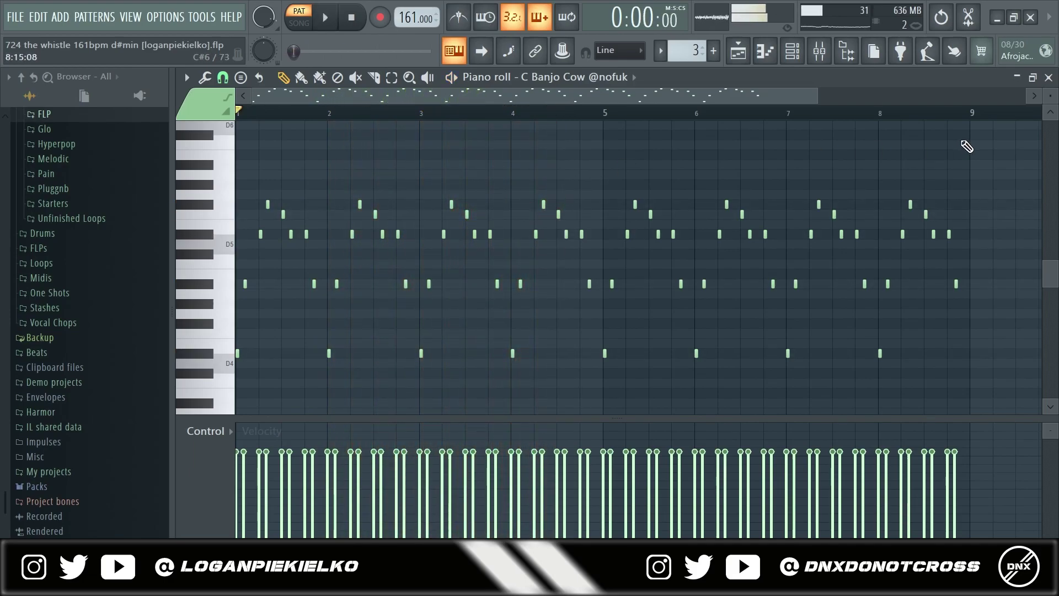
Step: In the Playlist, unmute Tracks 5 and 2 and play the song from bar 9
click(739, 53)
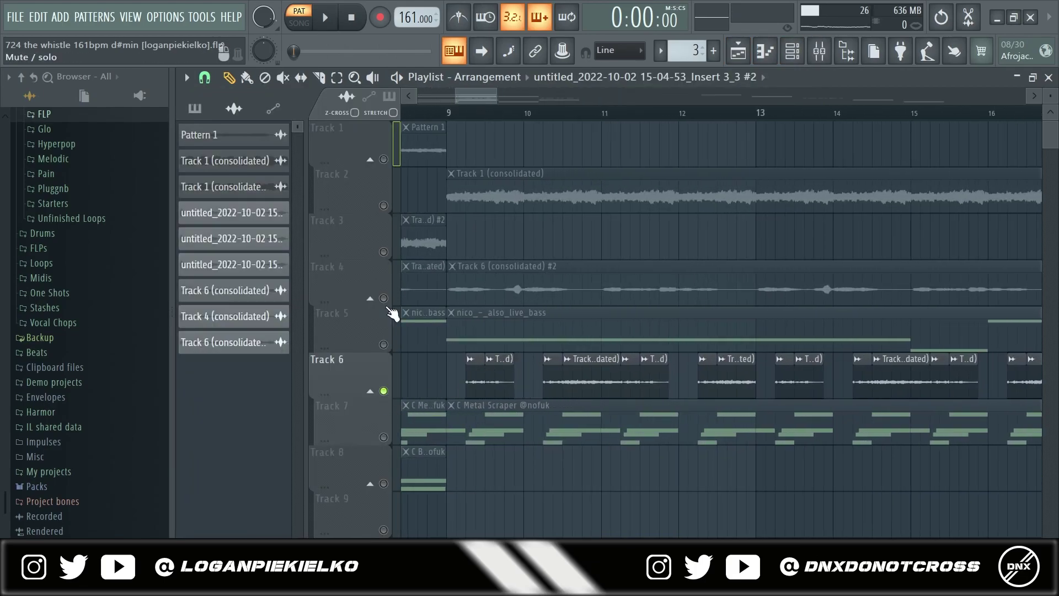
click(389, 311)
click(388, 190)
key(space)
scroll(617, 181, down, 2)
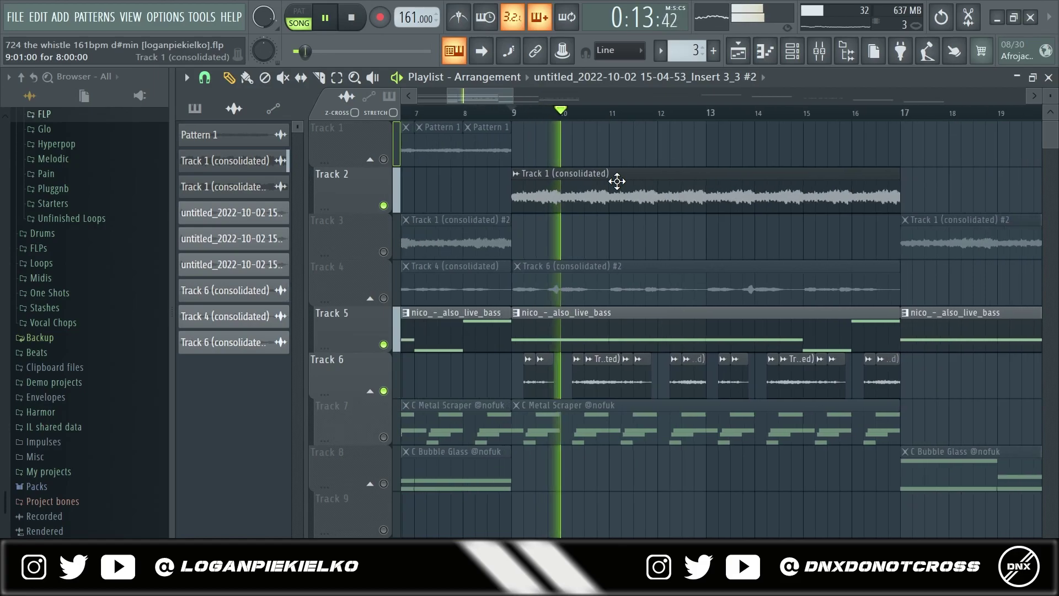
scroll(770, 210, right, 1)
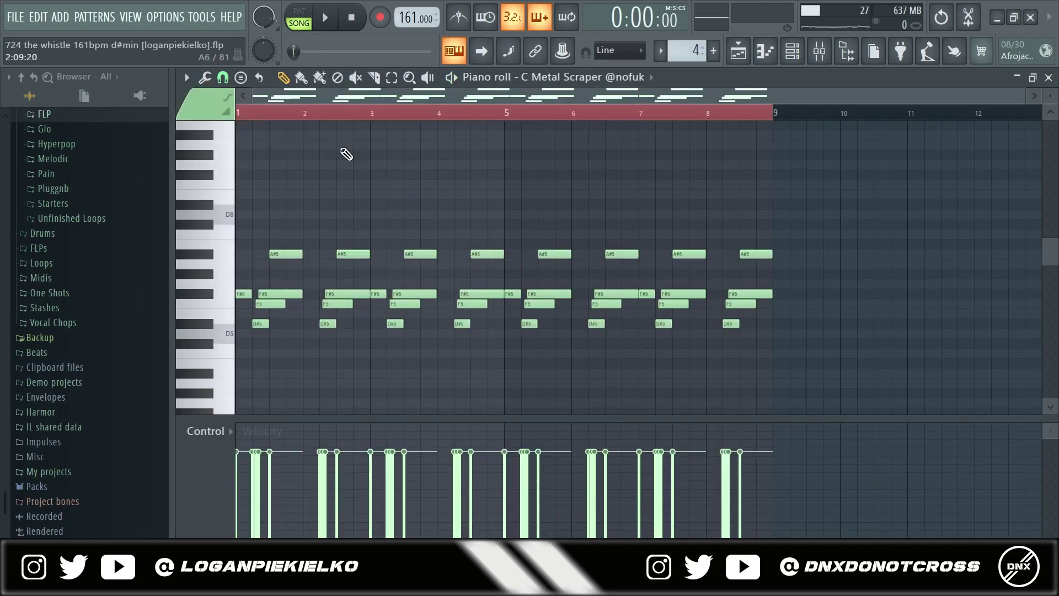
Step: Play and stop the C Metal Scraper chord pattern, then return to the Playlist with F5
key(space)
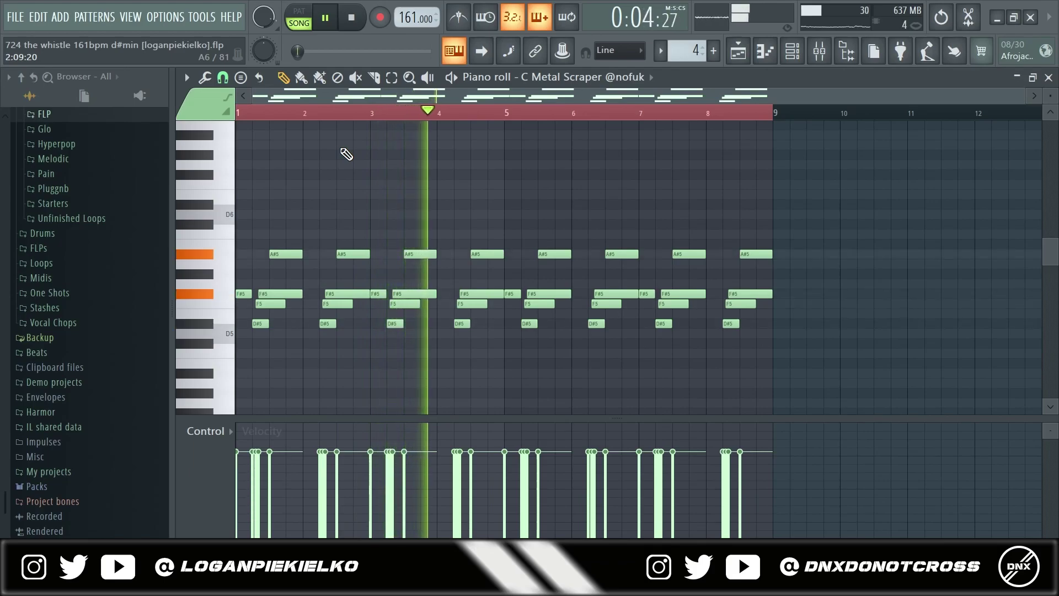
key(space)
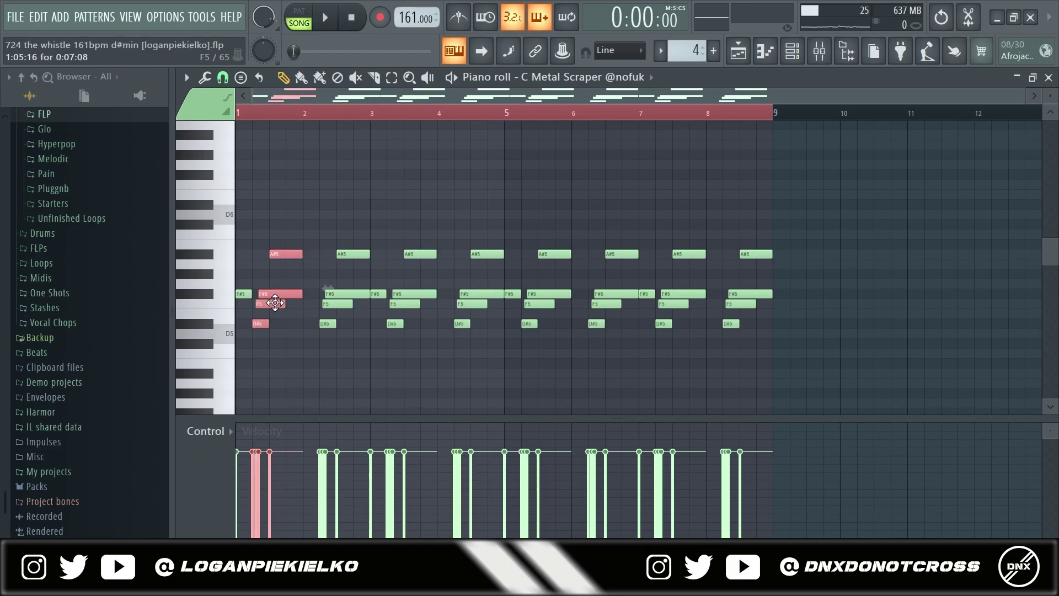
key(F5)
Step: Open the C Bubble Glass clip and view ValhallaUberMod and ValhallaVintageVerb on Insert 9
click(381, 487)
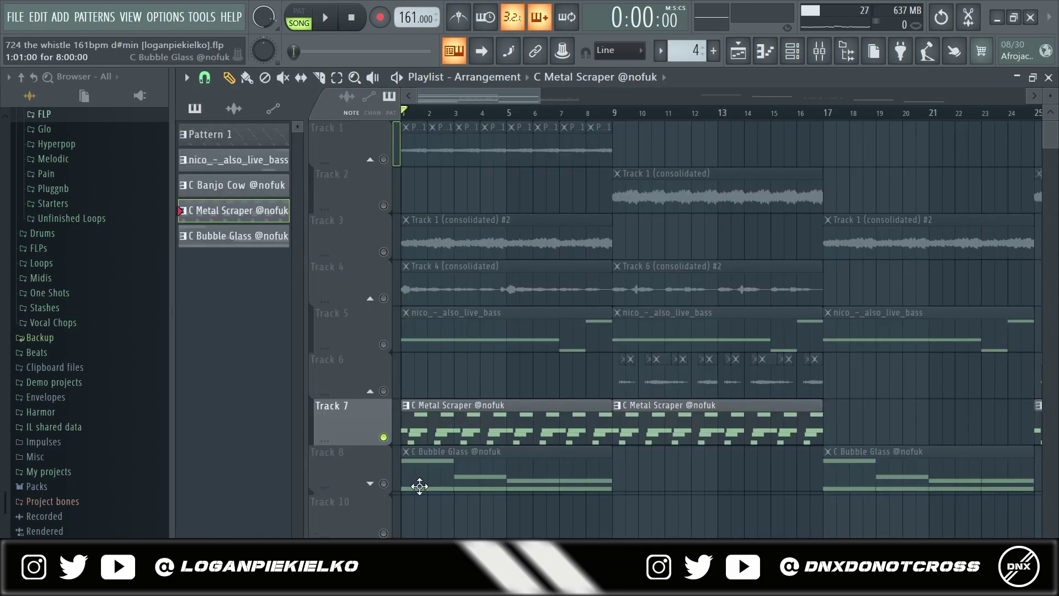
double_click(408, 474)
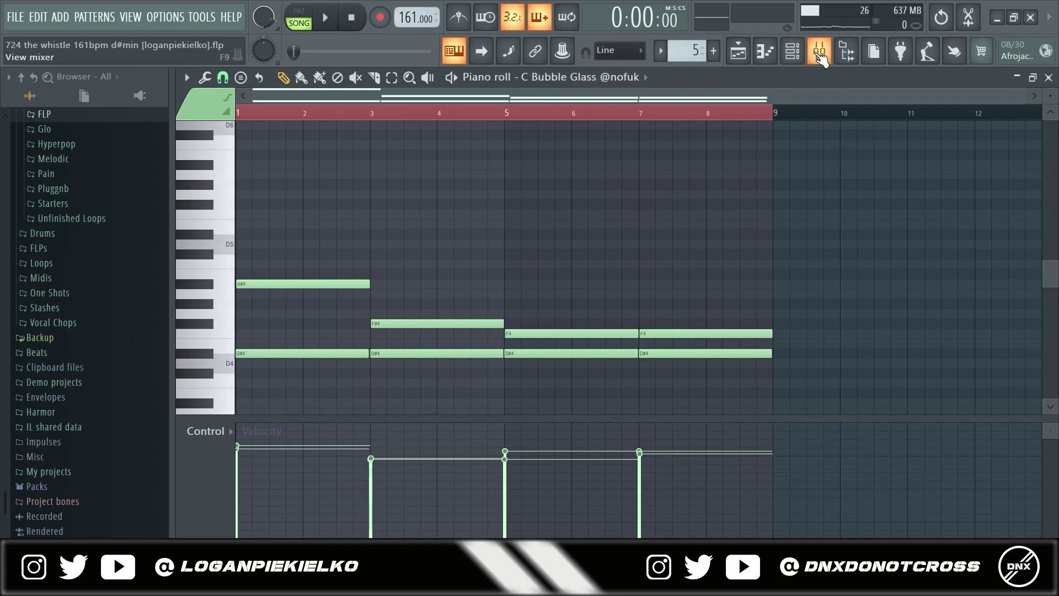
click(820, 55)
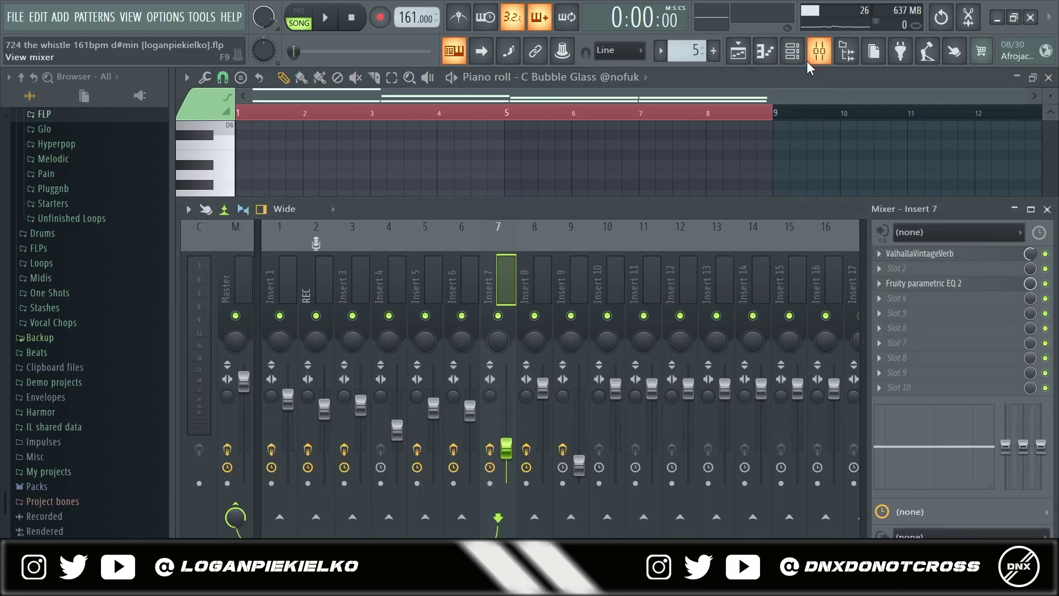
click(572, 298)
click(925, 299)
click(934, 290)
Step: Play the C Bubble Glass pattern in the piano roll and stop it
key(F7)
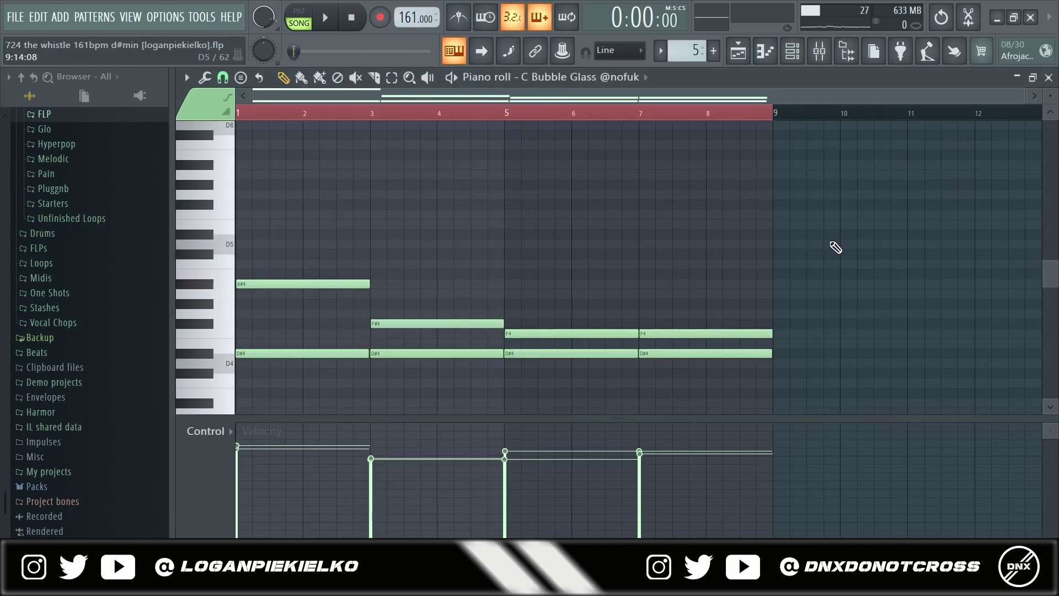
key(space)
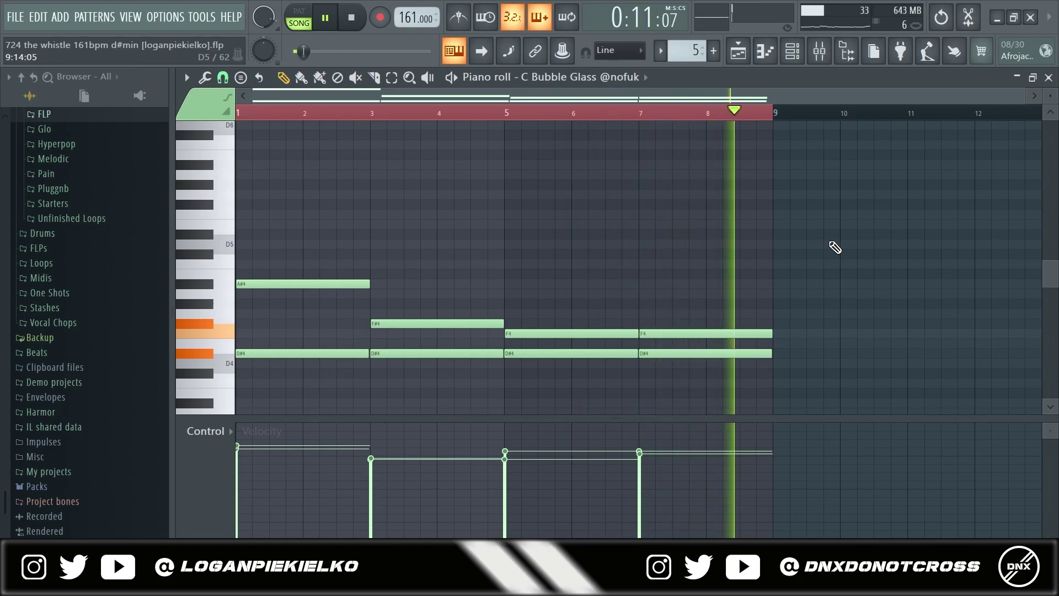
key(space)
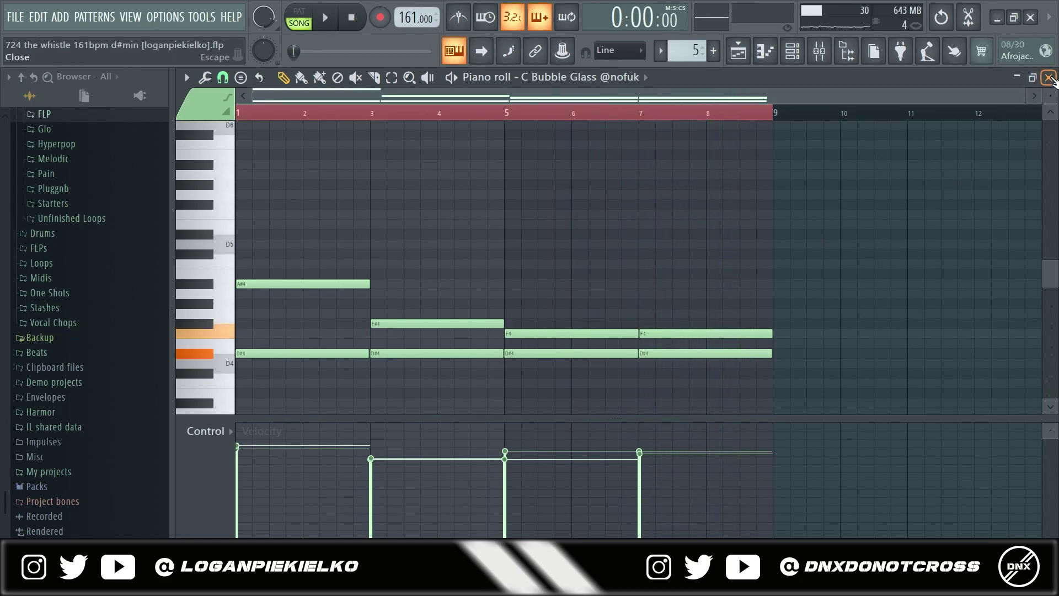
Step: Back in the Playlist, unmute Tracks 7, 5, 4 and 3 and play the song
click(1049, 78)
click(738, 51)
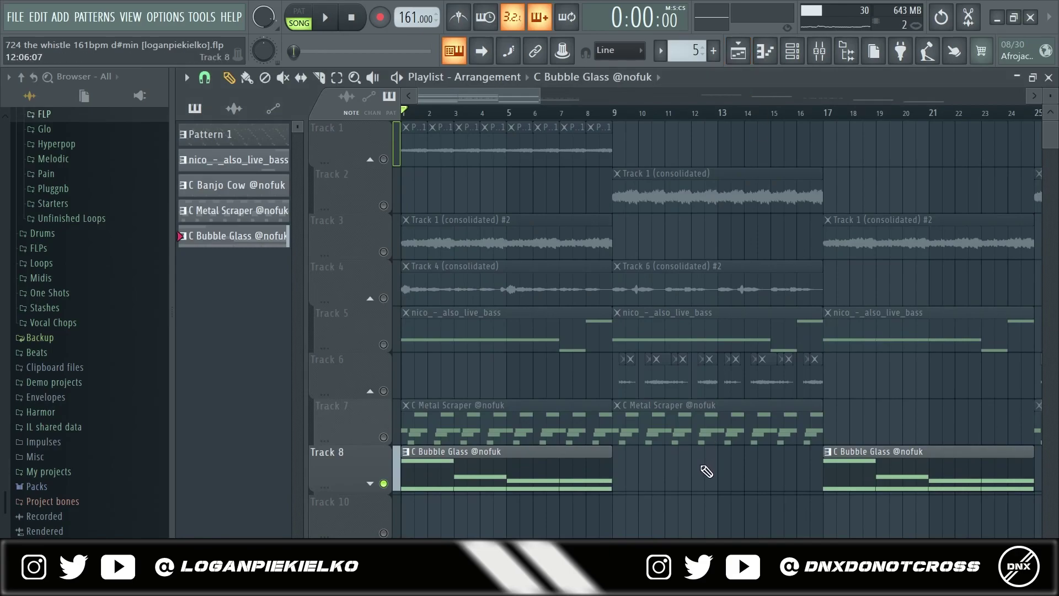
click(384, 437)
click(384, 344)
click(384, 298)
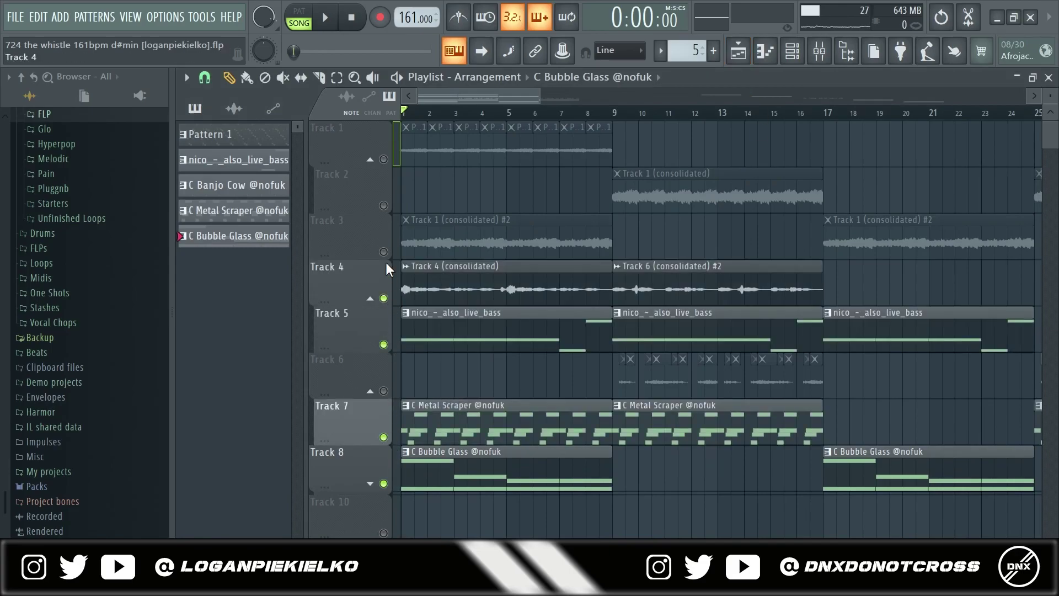
click(384, 252)
key(space)
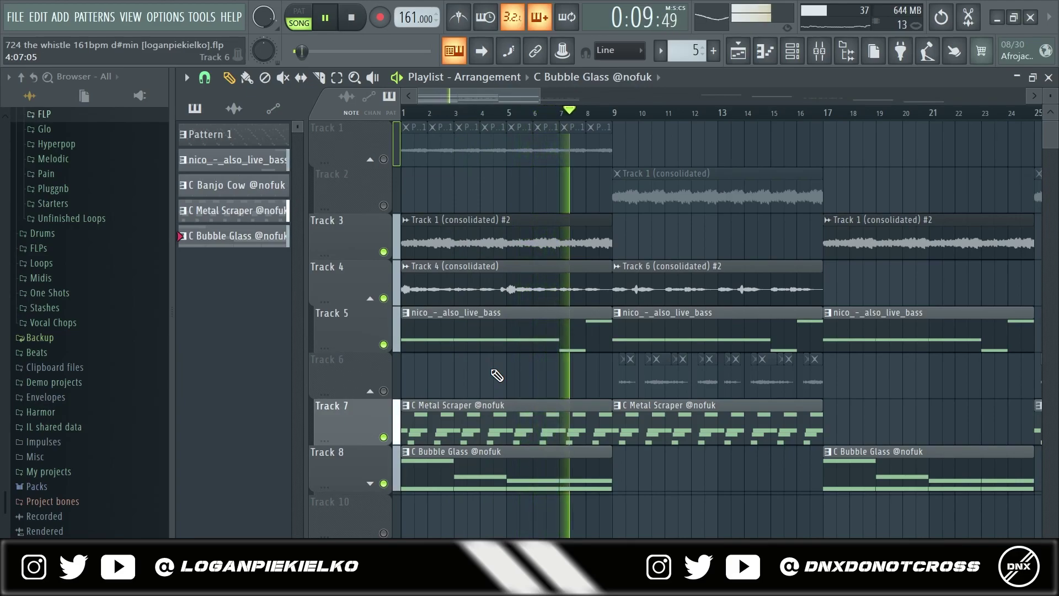
Step: Unmute Tracks 2 and 6 during playback, then stop
click(383, 205)
click(383, 390)
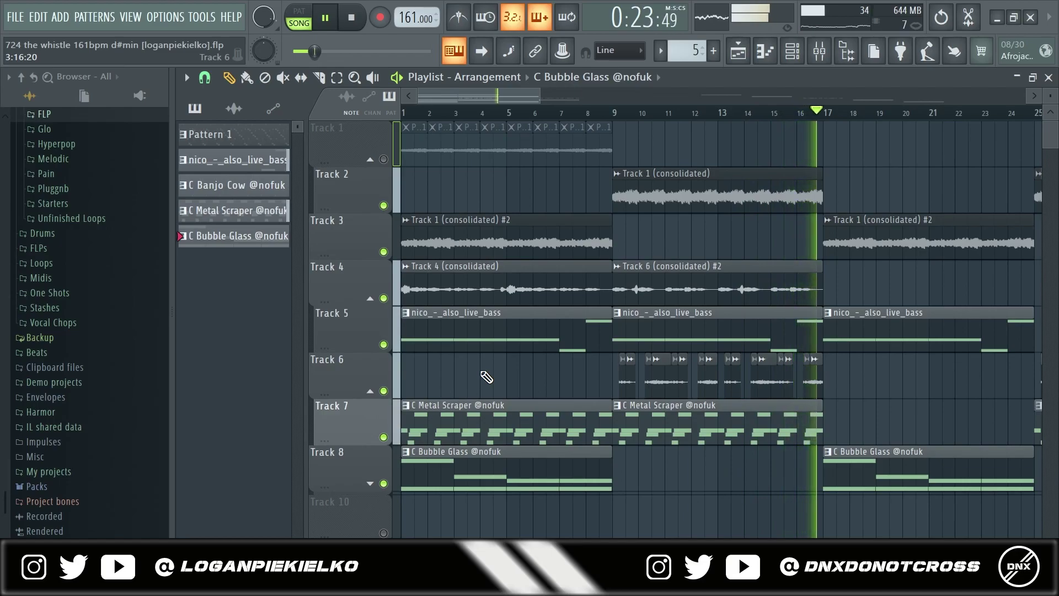
key(space)
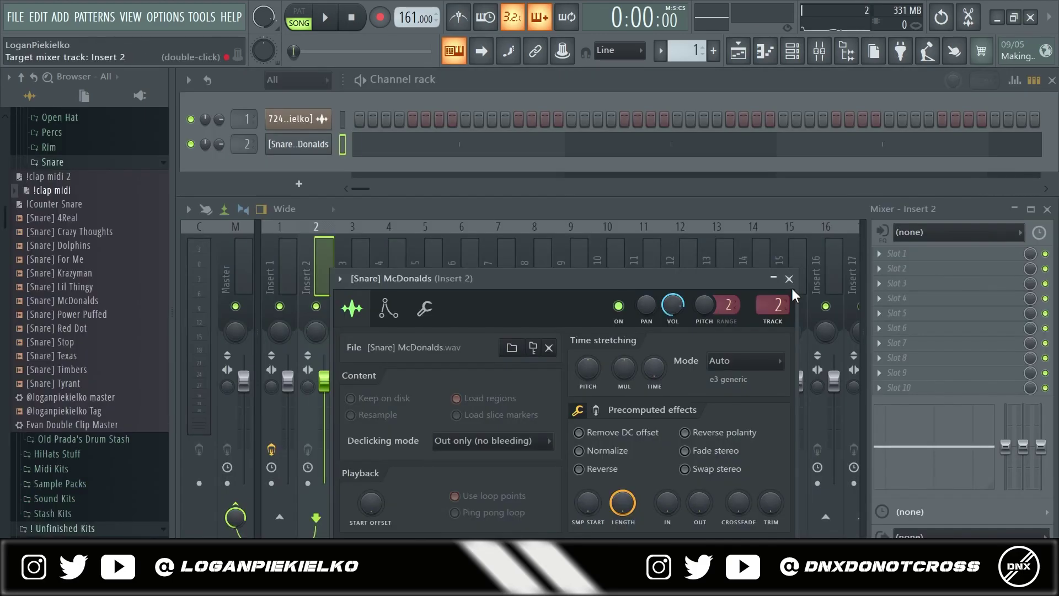
Step: Close the snare channel settings, lower the Insert 5 fader, and select Insert 2
click(794, 291)
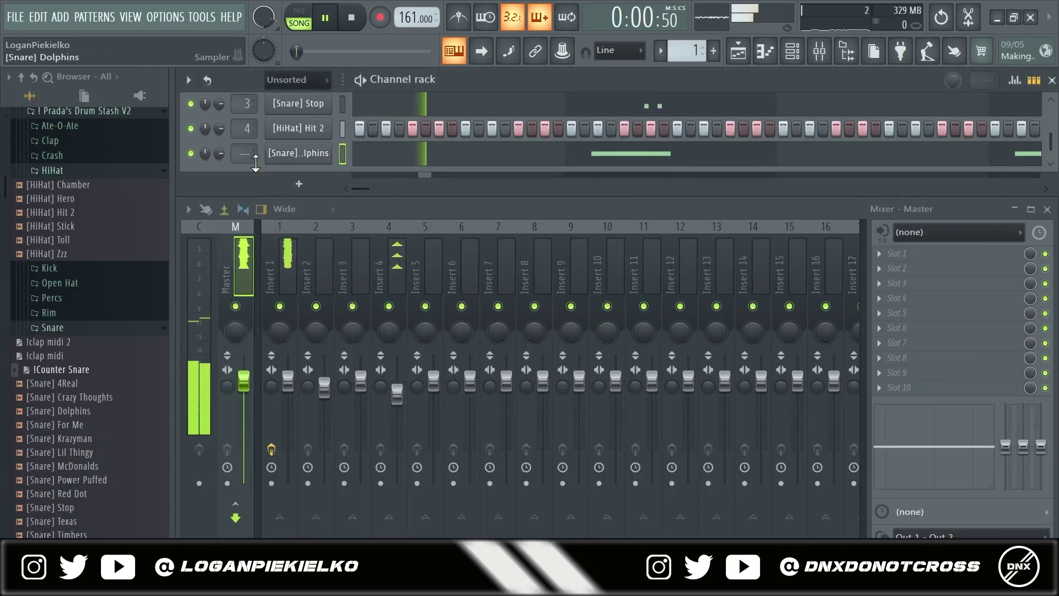
scroll(247, 153, up, 4)
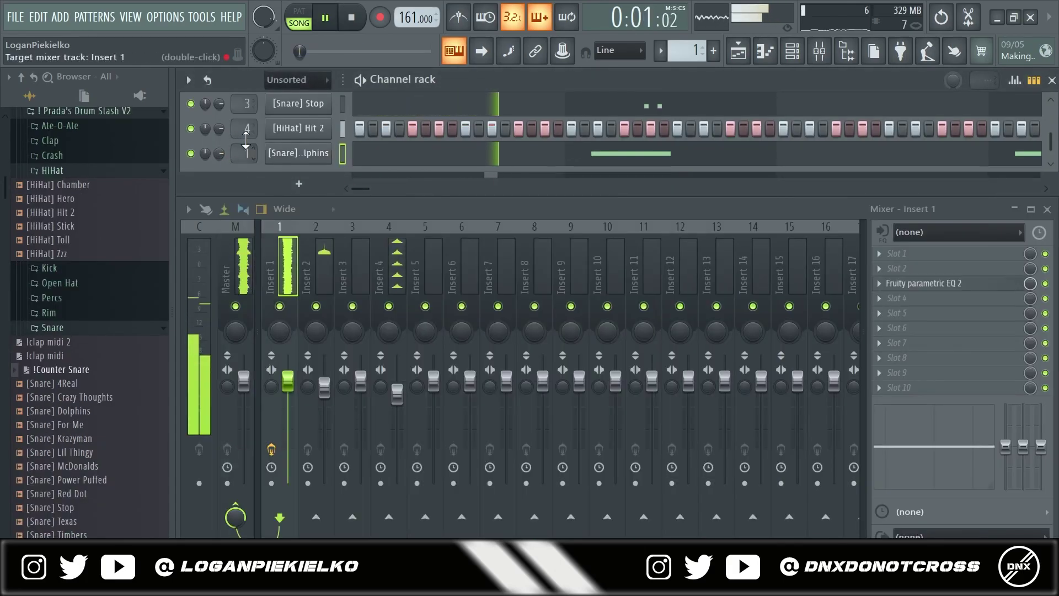
scroll(246, 152, up, 1)
drag(433, 379, 433, 397)
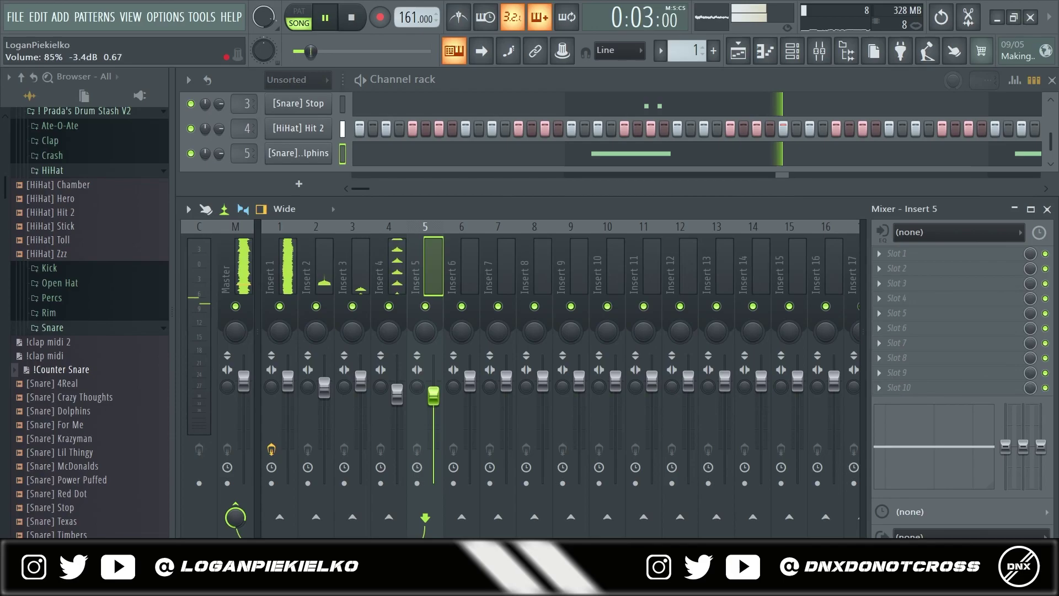
click(325, 385)
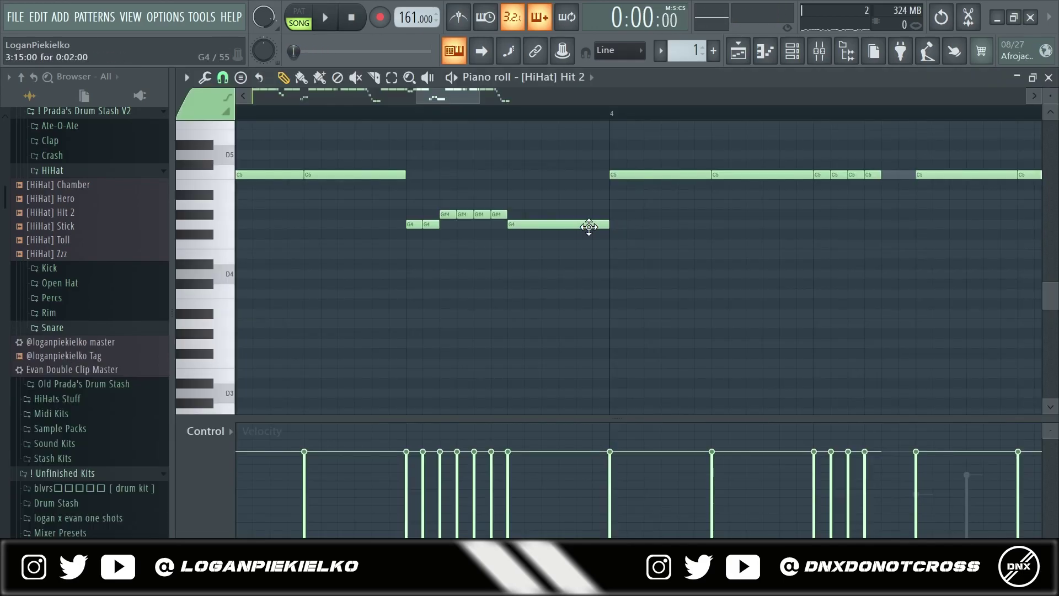
Step: Move two [808] Spinz Long notes, including the long C5, down to A#4
drag(586, 215, 621, 194)
drag(806, 175, 719, 194)
scroll(746, 194, up, 2)
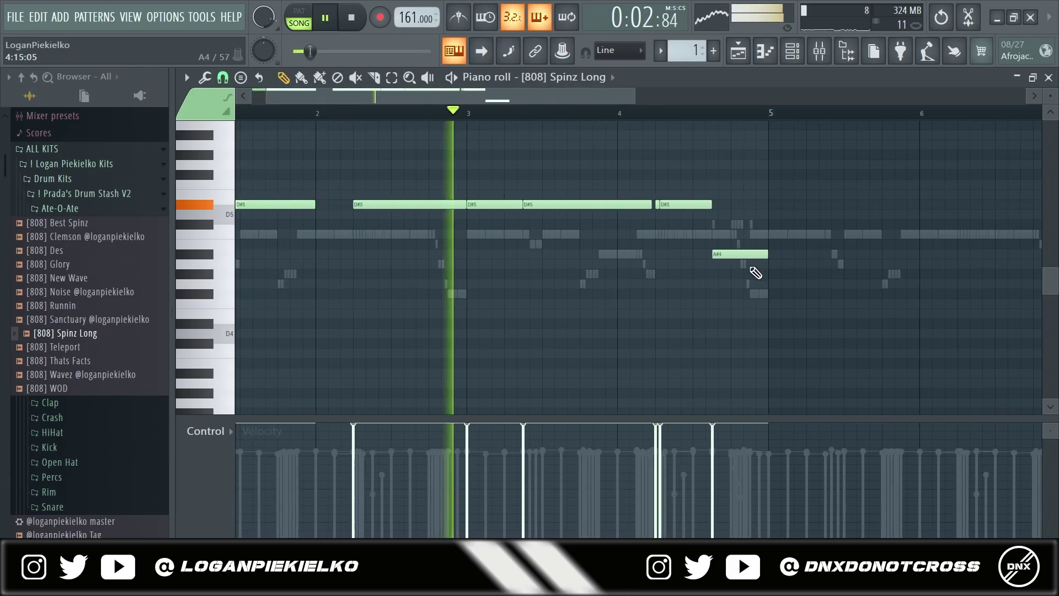
Step: Move the playhead later, then lower the Insert 8 fader to about 84% (-3.8 dB)
click(640, 114)
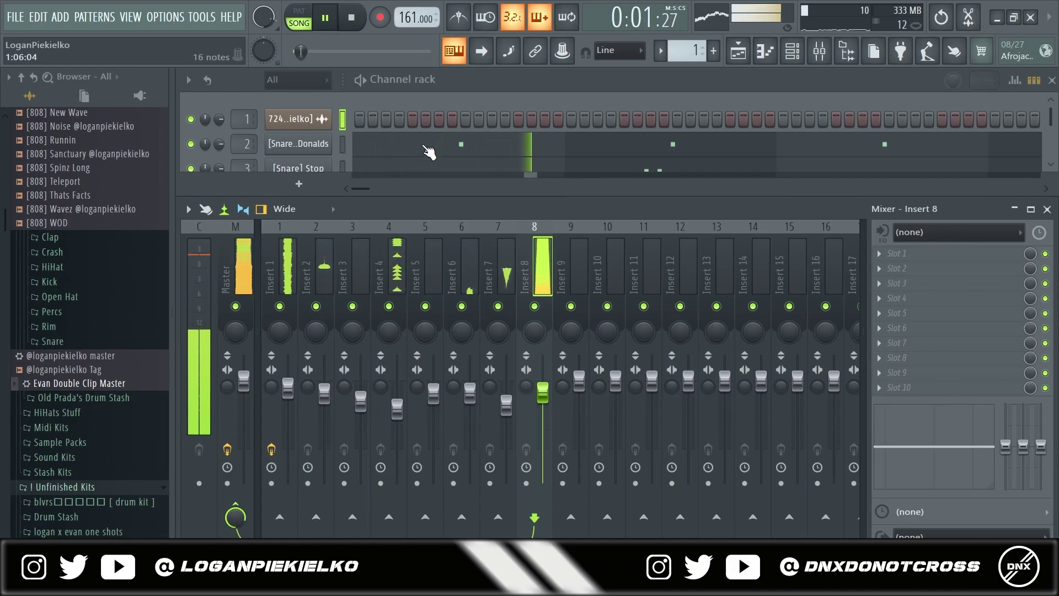
drag(543, 393, 552, 406)
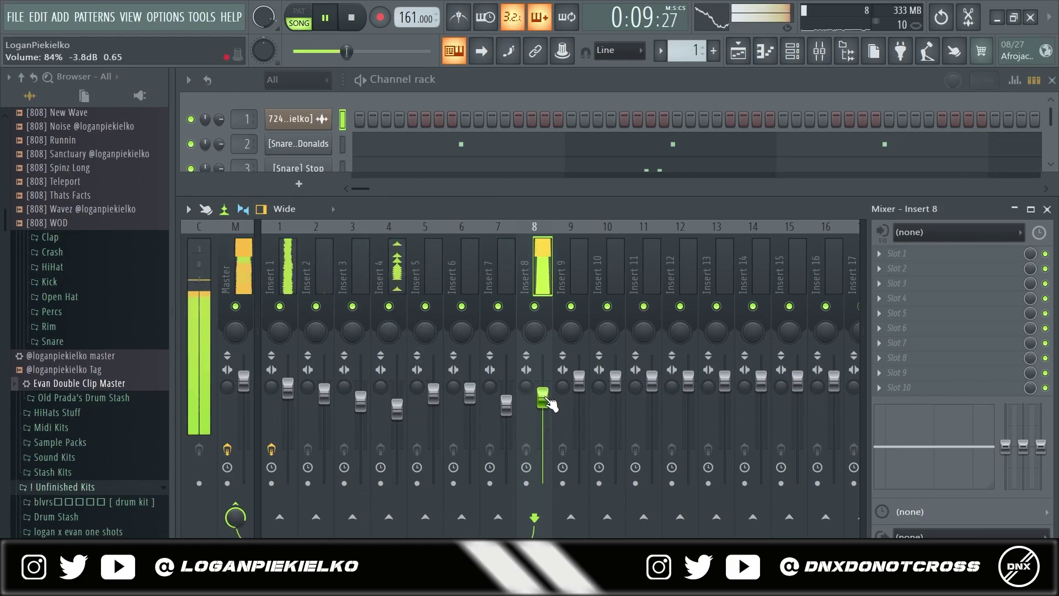
Step: Select mixer Inserts 3 and 4, add a kick hit to [Kick] Power, and stop playback
click(343, 280)
ctrl+click(390, 267)
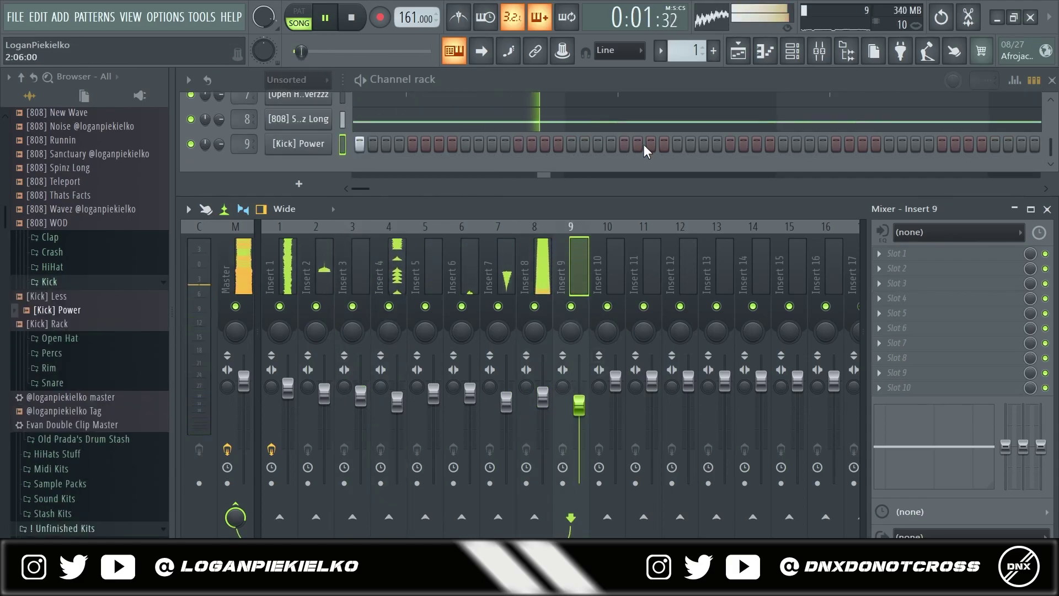
click(783, 143)
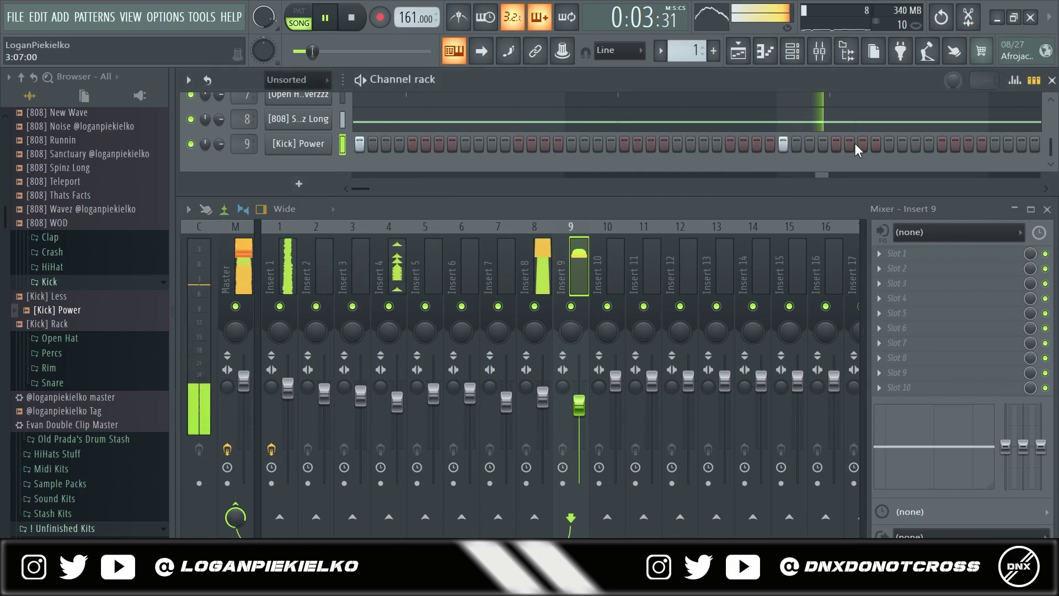
key(space)
key(space)
Step: Open [Kick] Power in the piano roll and repeat bars 1–5 into bars 5–9
right_click(323, 147)
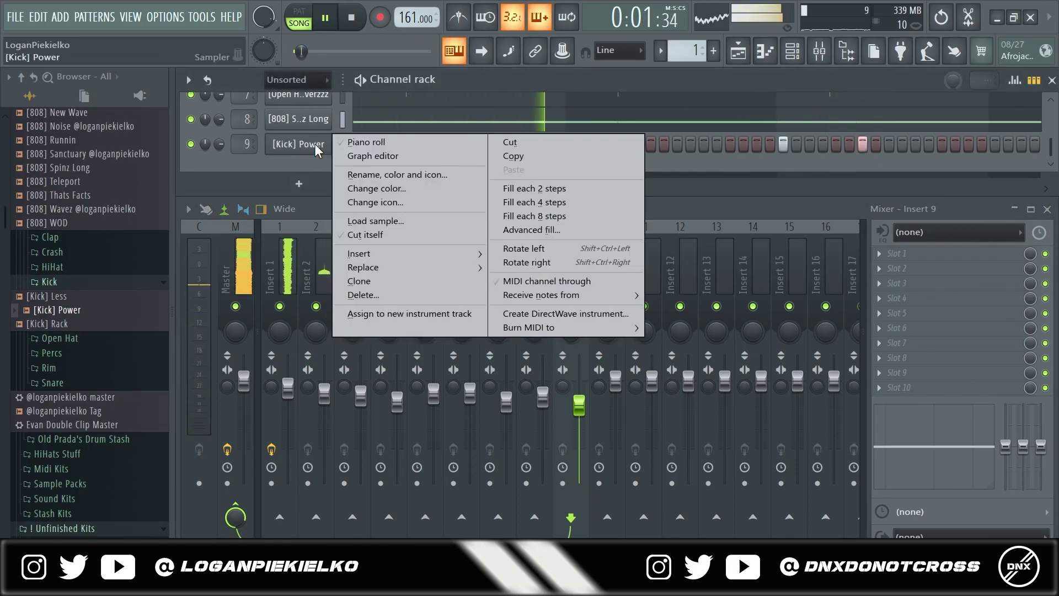
click(358, 142)
drag(738, 116, 237, 113)
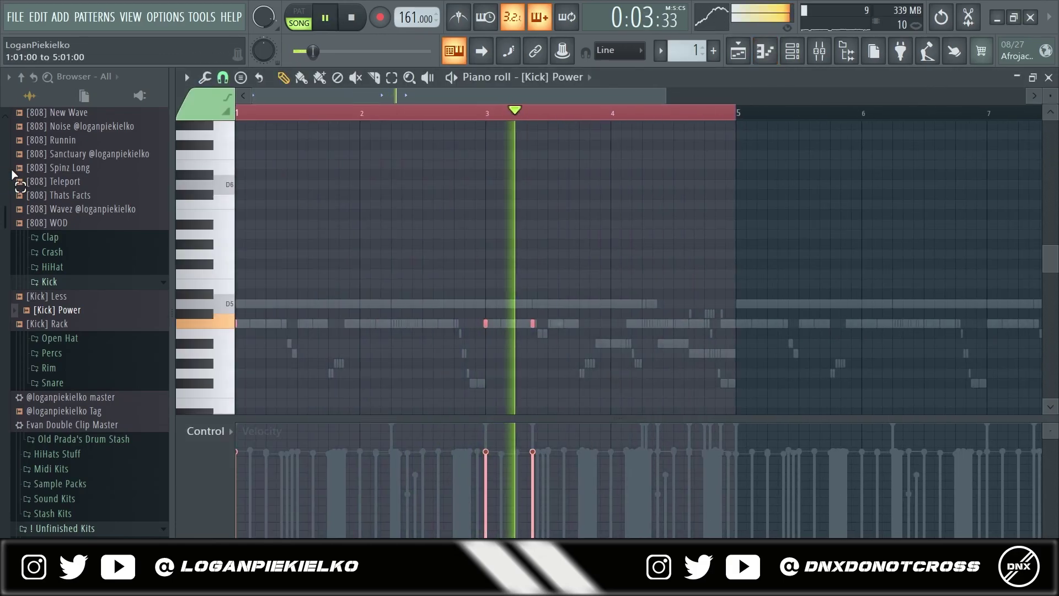
key(ctrl+b)
scroll(761, 327, down, 2)
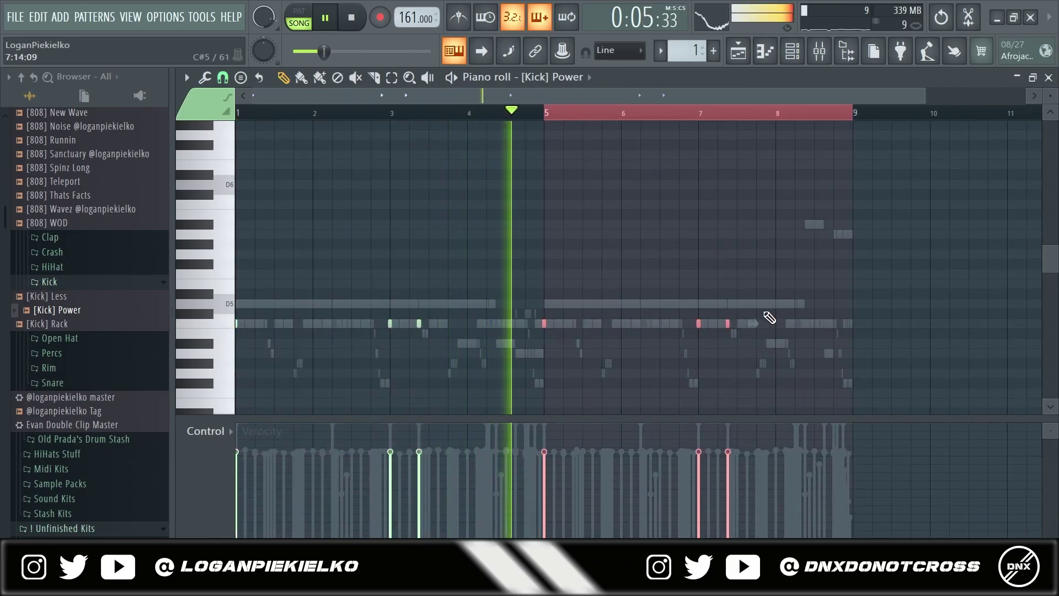